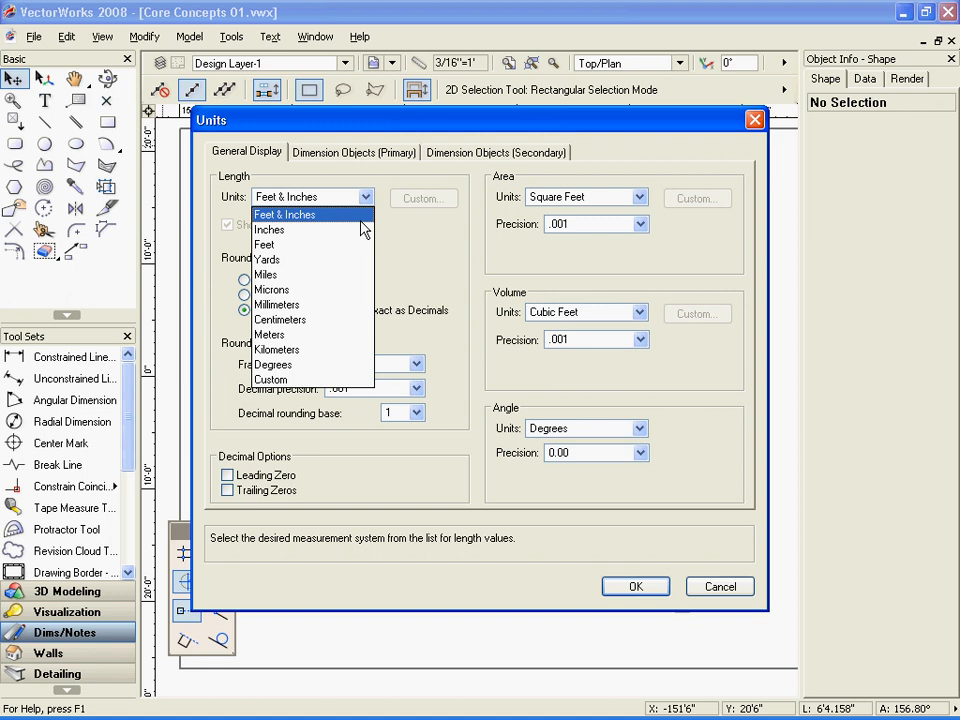
Set the document's length units to Centimeters
{"action": "left_click", "coordinate": [345, 319]}
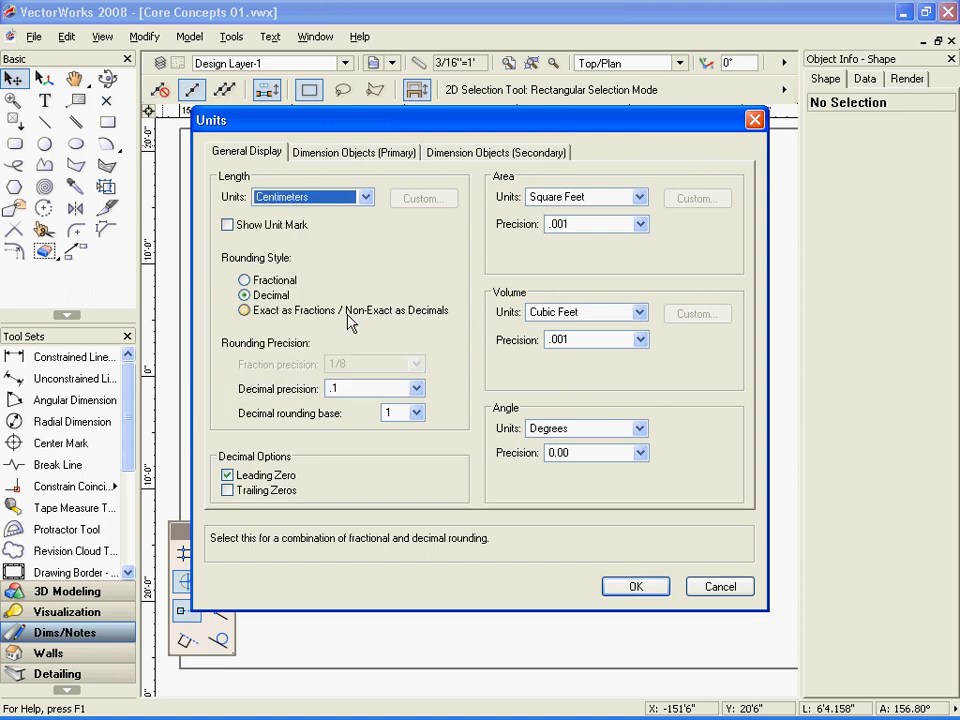
{"action": "left_click", "coordinate": [637, 586]}
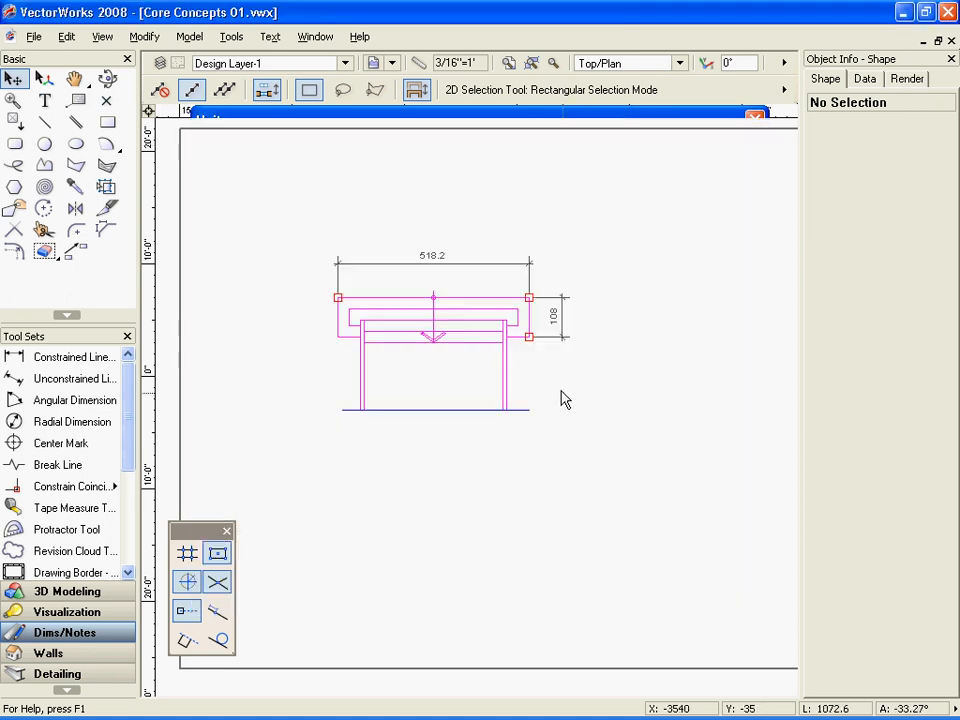
Set the document's general display length units to Feet & Inches
{"action": "left_click", "coordinate": [34, 37]}
{"action": "mouse_move", "coordinate": [139, 321]}
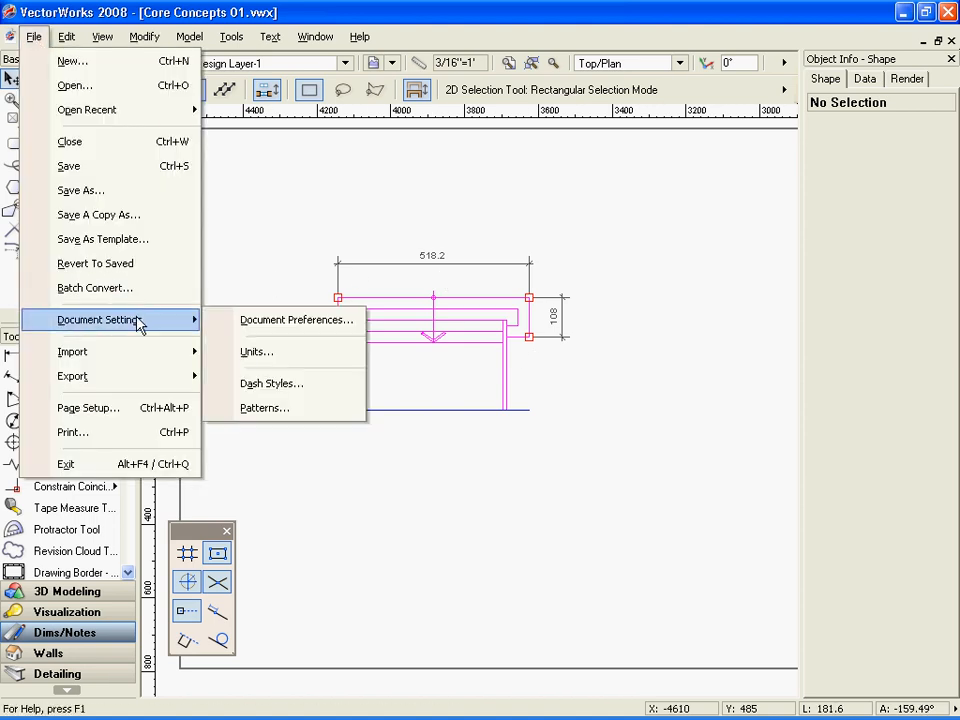
{"action": "left_click", "coordinate": [292, 354]}
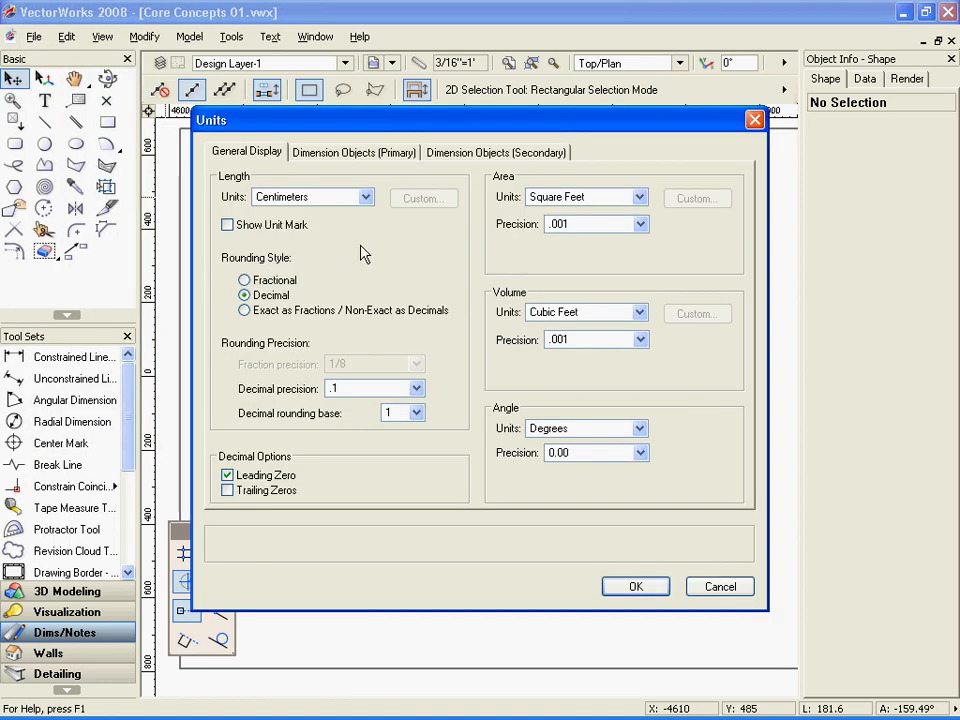
{"action": "left_click", "coordinate": [366, 197]}
{"action": "left_click", "coordinate": [366, 213]}
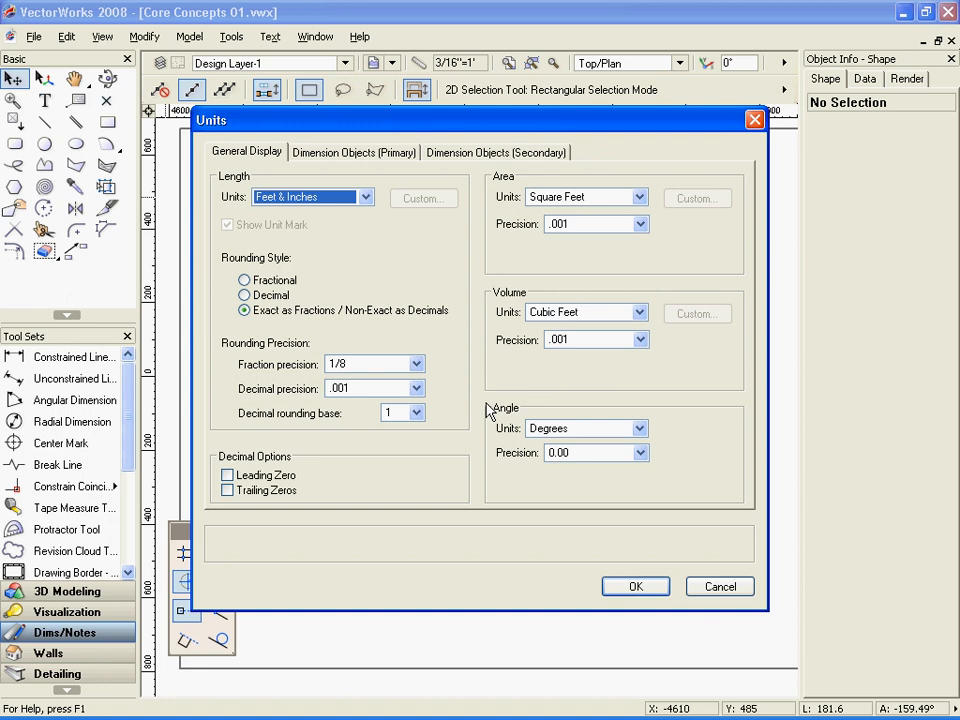
Review the primary dimension fraction precision choices and the secondary dimension unit settings, and accept the units setup
{"action": "left_click", "coordinate": [404, 156]}
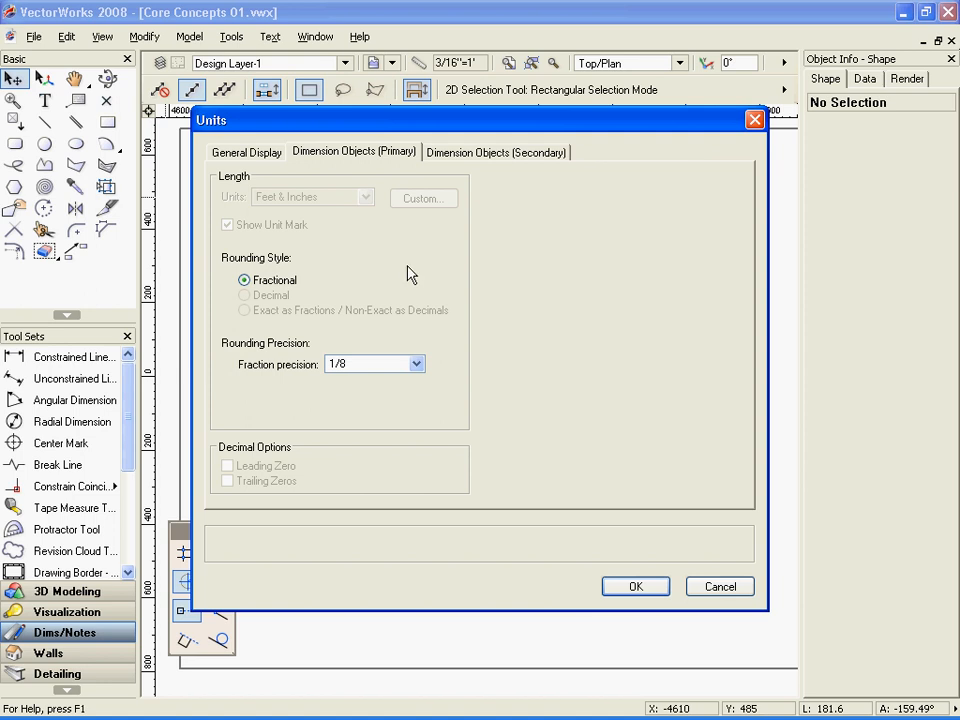
{"action": "left_click", "coordinate": [416, 365]}
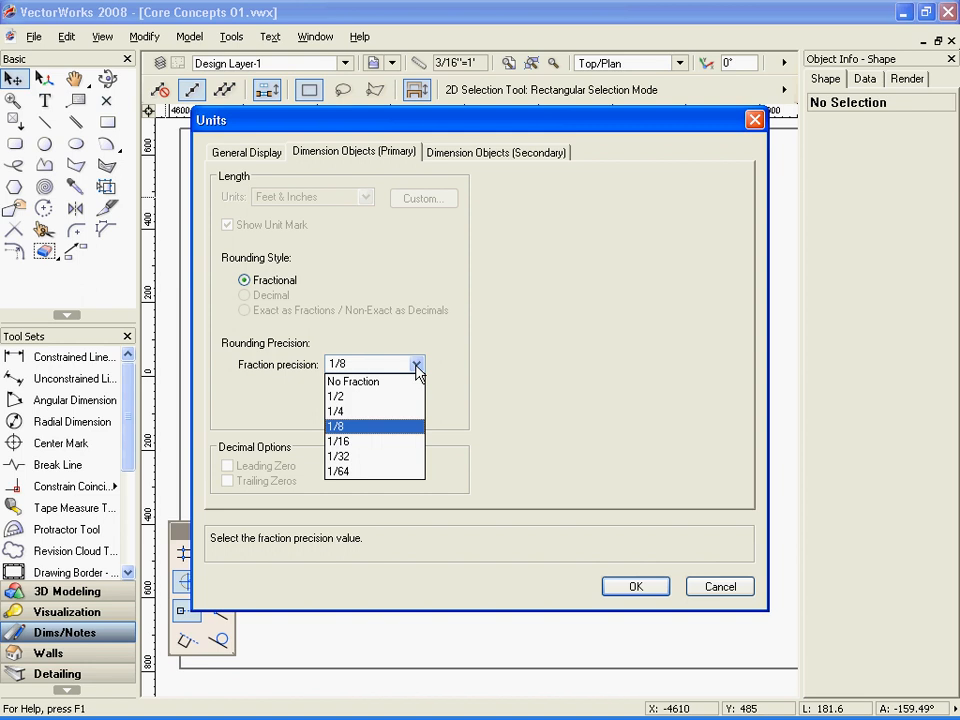
{"action": "left_click", "coordinate": [446, 371]}
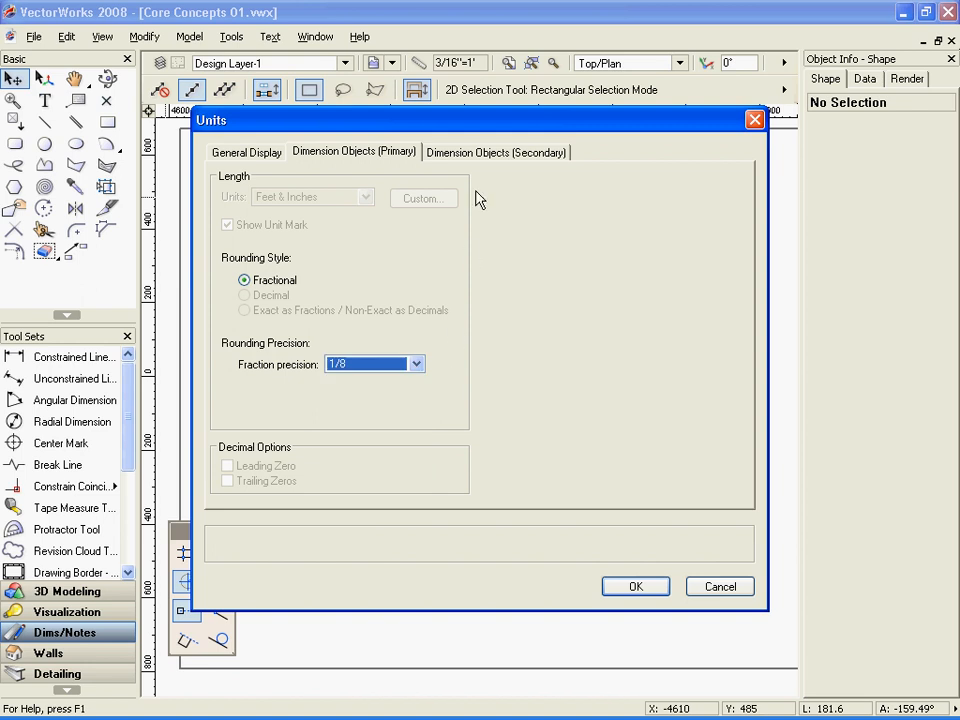
{"action": "left_click", "coordinate": [480, 155]}
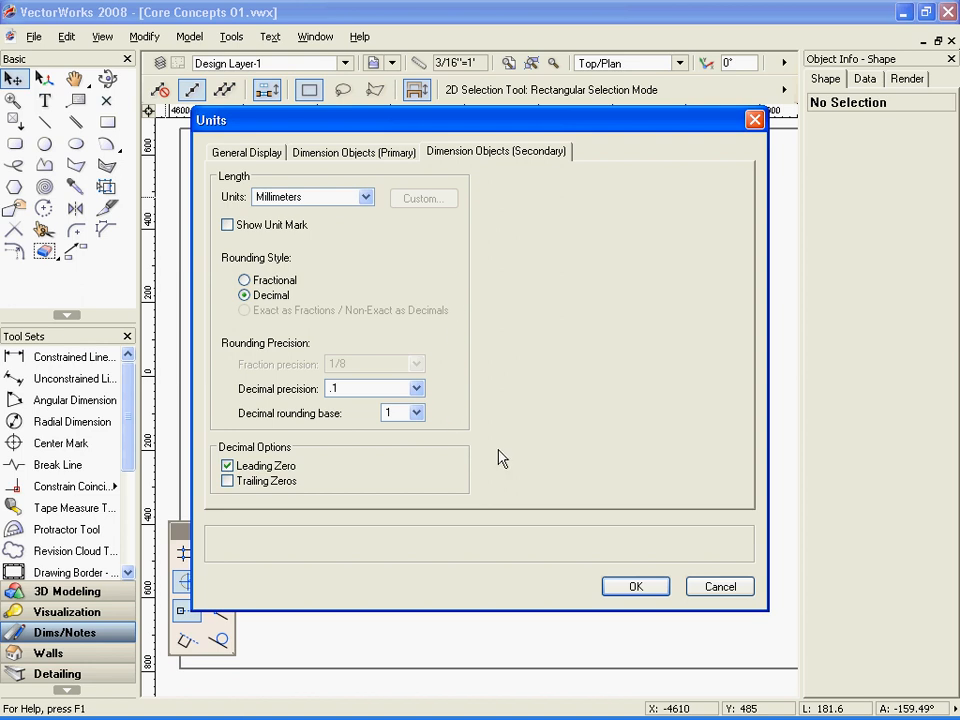
{"action": "left_click", "coordinate": [635, 585]}
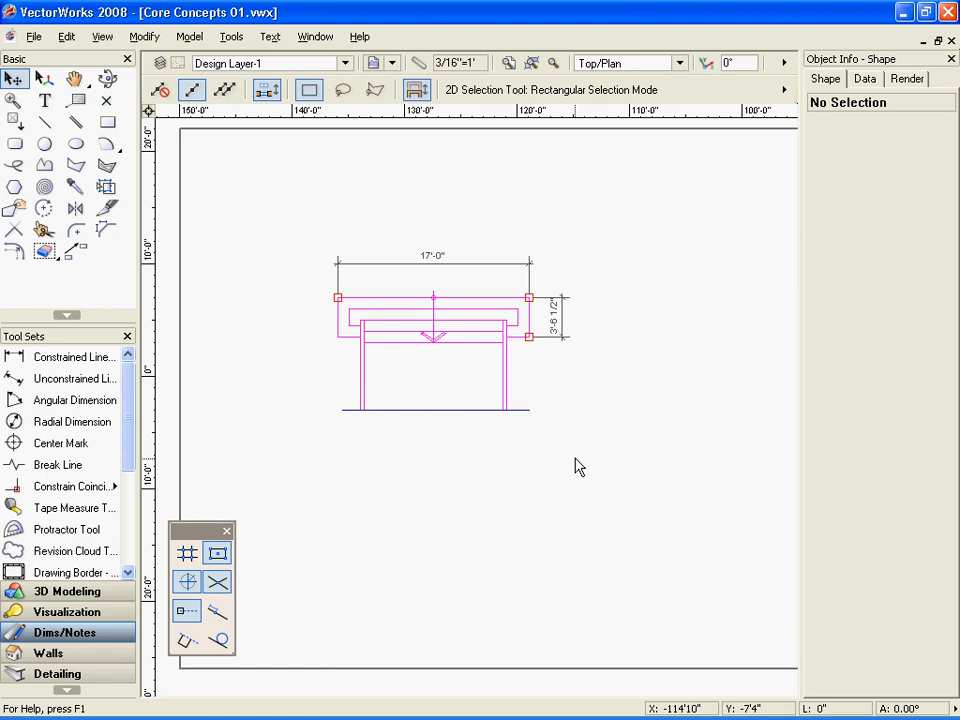
Examine the Layer Scale options for the active Design Layer-1
{"action": "left_click", "coordinate": [420, 70]}
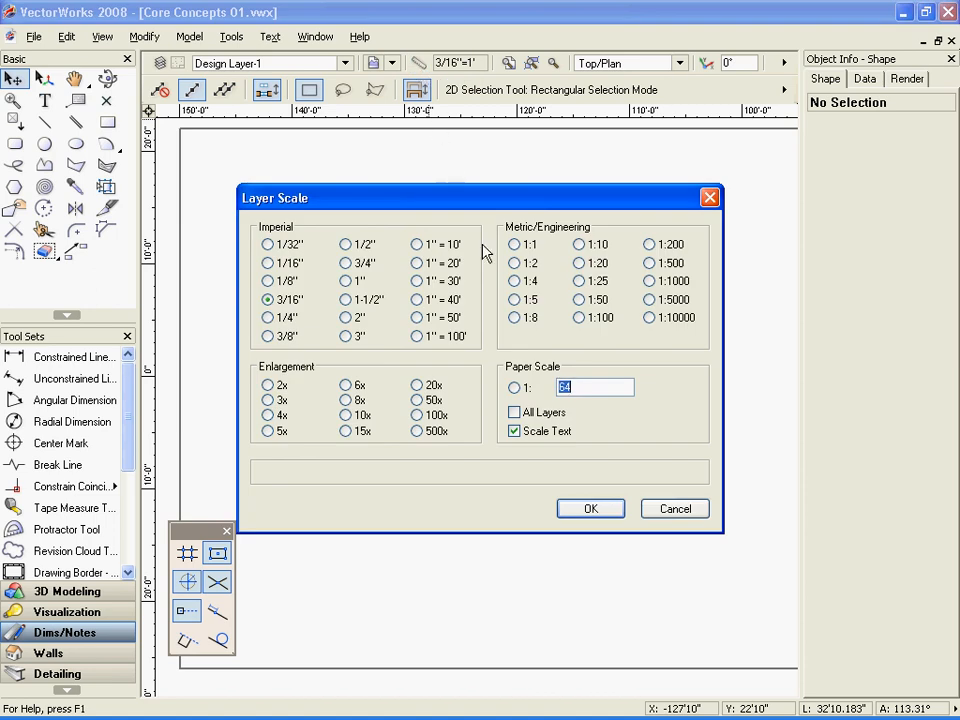
{"action": "left_click", "coordinate": [600, 518]}
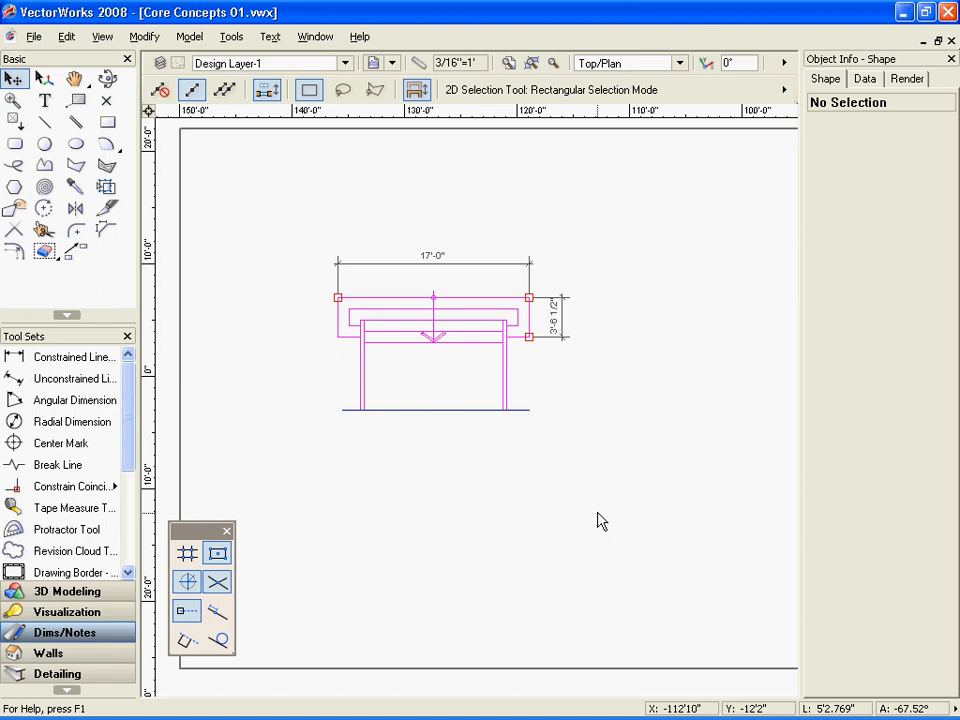
{"action": "right_click", "coordinate": [604, 407]}
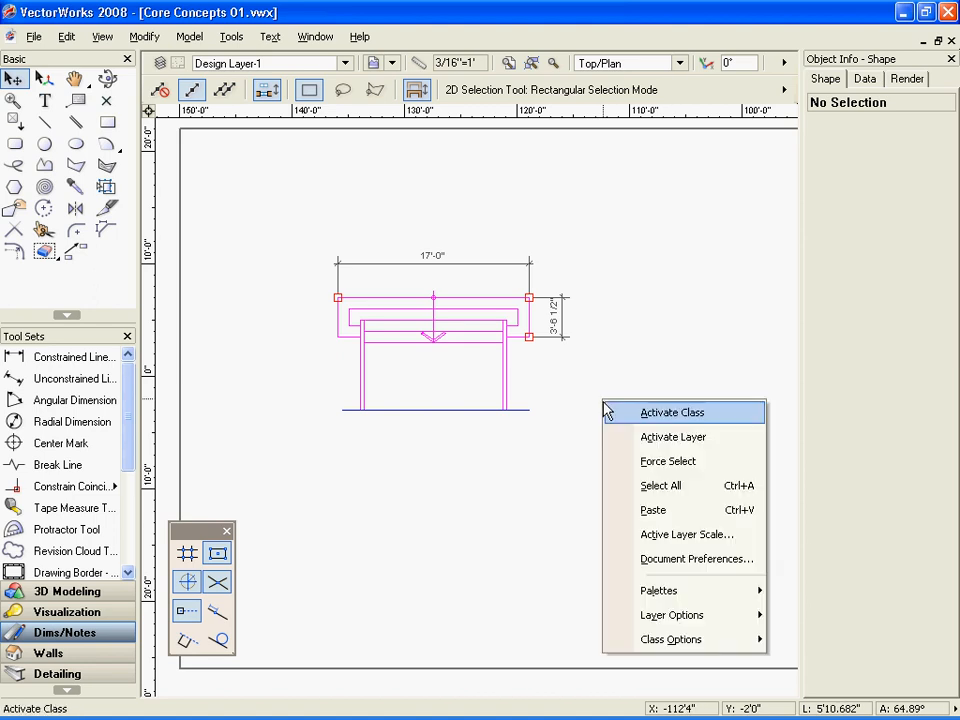
{"action": "left_click", "coordinate": [621, 541]}
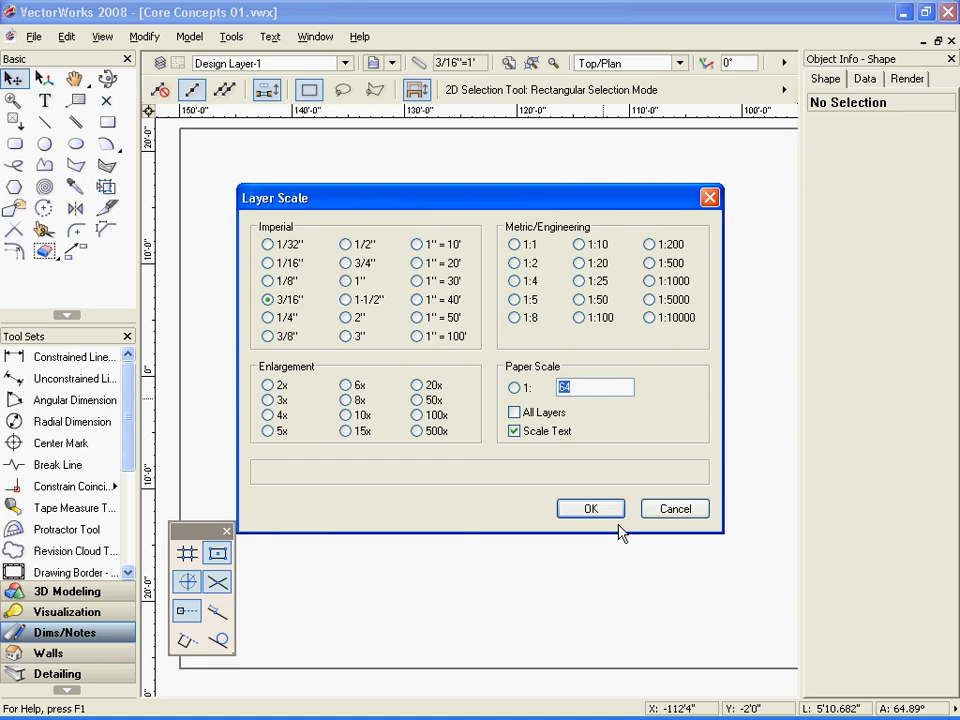
{"action": "left_click", "coordinate": [616, 514]}
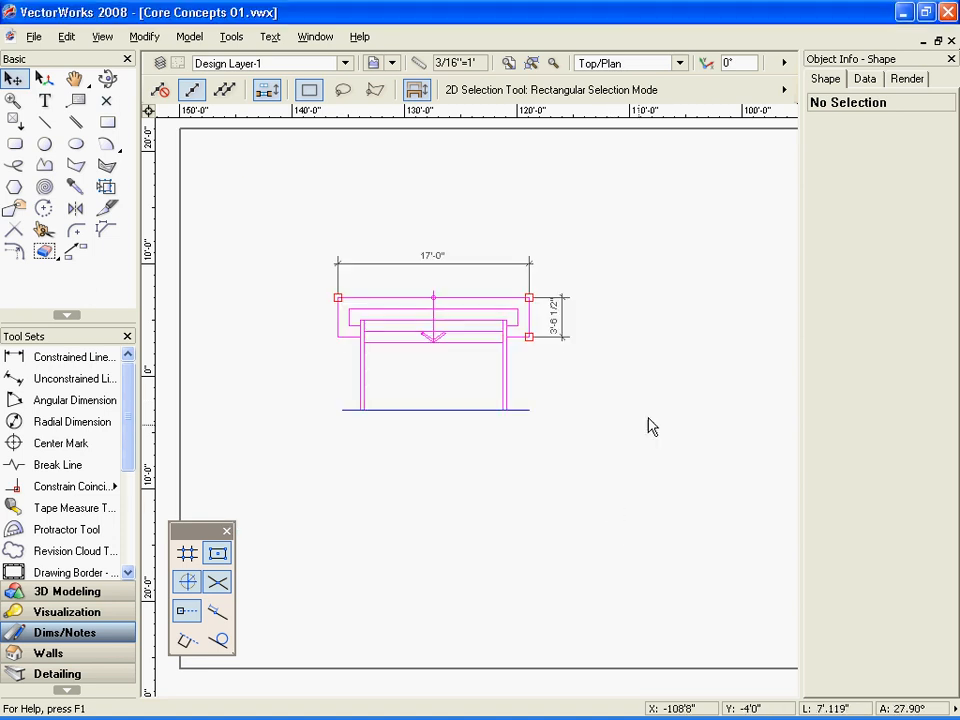
Examine the Cartesian Coordinates diagram beyond the right edge of the page
{"action": "key", "text": "h"}
{"action": "left_click_drag", "start_coordinate": [648, 416], "coordinate": [420, 405]}
{"action": "left_click_drag", "start_coordinate": [699, 401], "coordinate": [414, 420]}
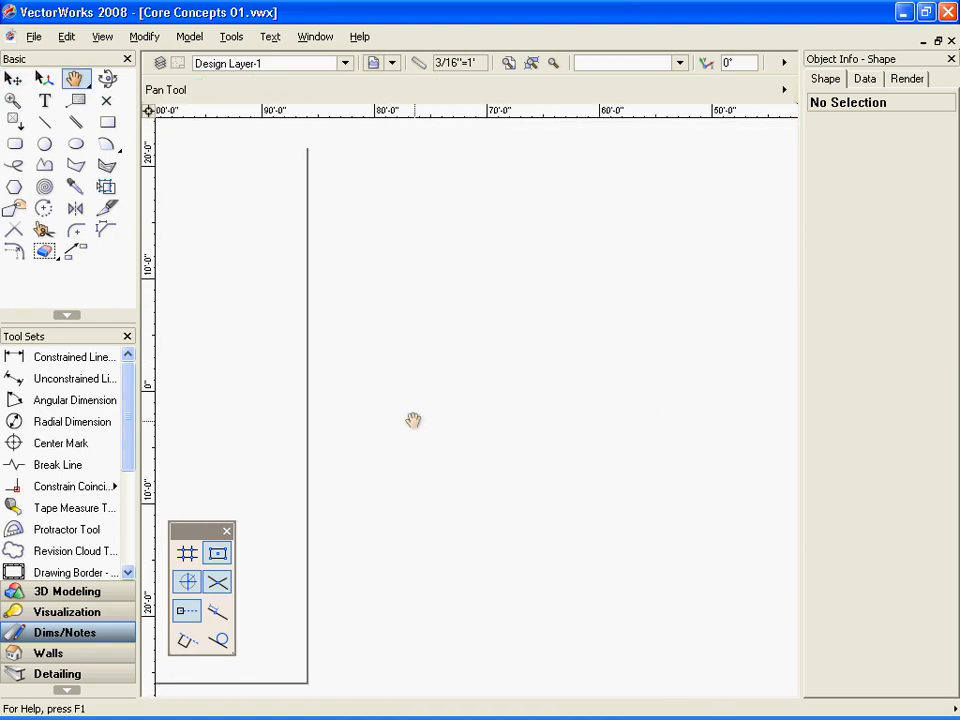
{"action": "left_click_drag", "start_coordinate": [608, 422], "coordinate": [410, 393]}
{"action": "key", "text": "x"}
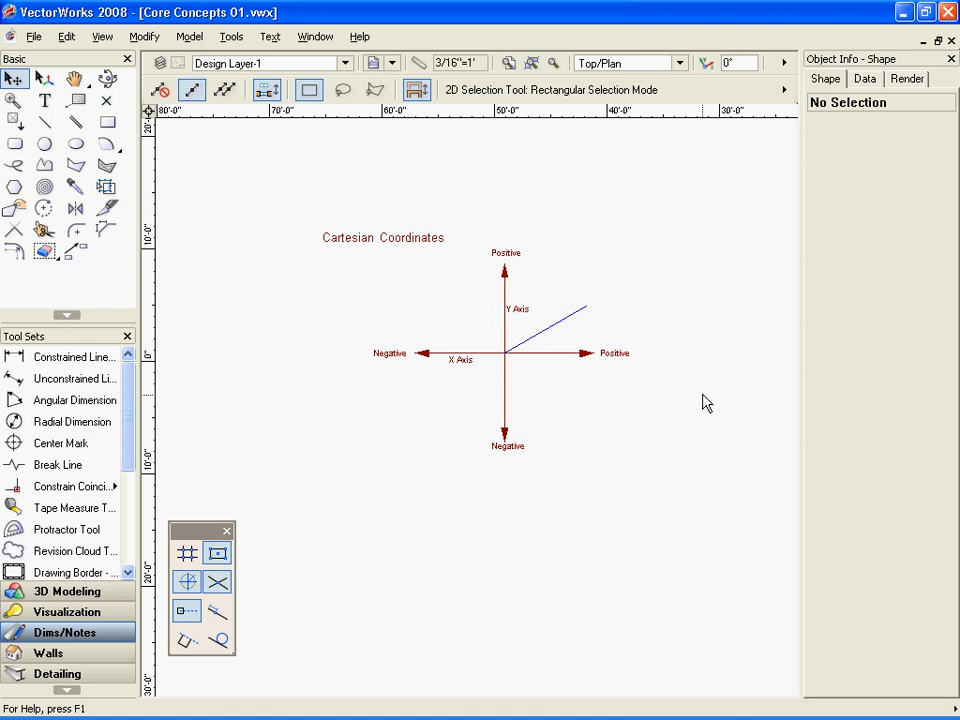
Reshape the Polar Coordinates diagram's slanted line to about 5'6" in both X and Y, and set the user origin at the axes' intersection
{"action": "key", "text": "h"}
{"action": "left_click_drag", "start_coordinate": [703, 401], "coordinate": [300, 389]}
{"action": "key", "text": "h"}
{"action": "mouse_move", "coordinate": [540, 424]}
{"action": "left_mouse_down"}
{"action": "mouse_move", "coordinate": [386, 414]}
{"action": "mouse_move", "coordinate": [366, 393]}
{"action": "left_mouse_up"}
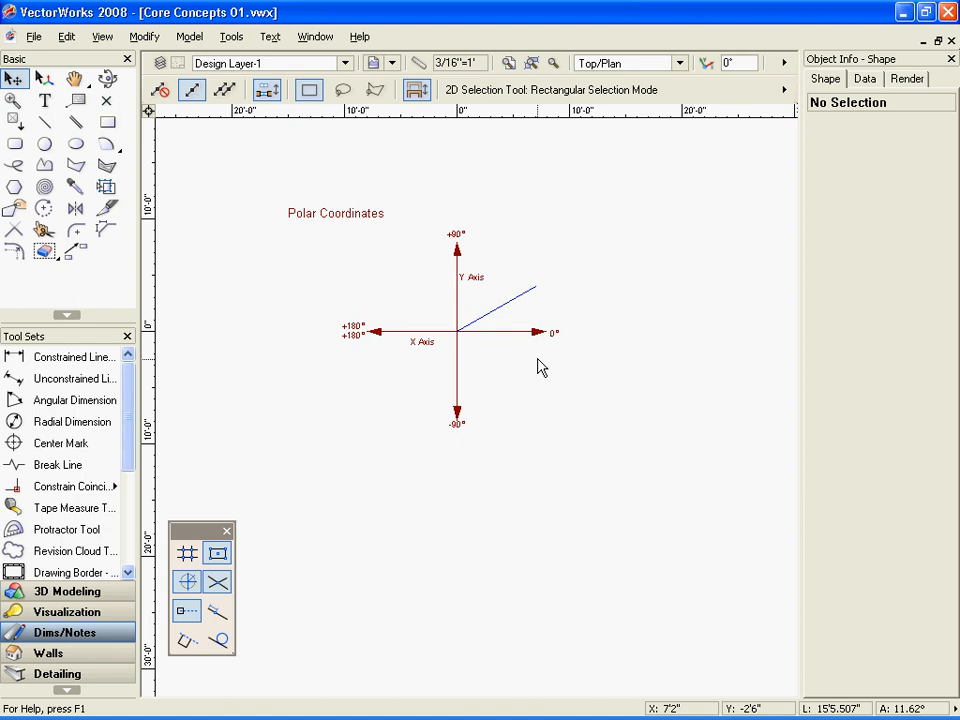
{"action": "left_click", "coordinate": [534, 288]}
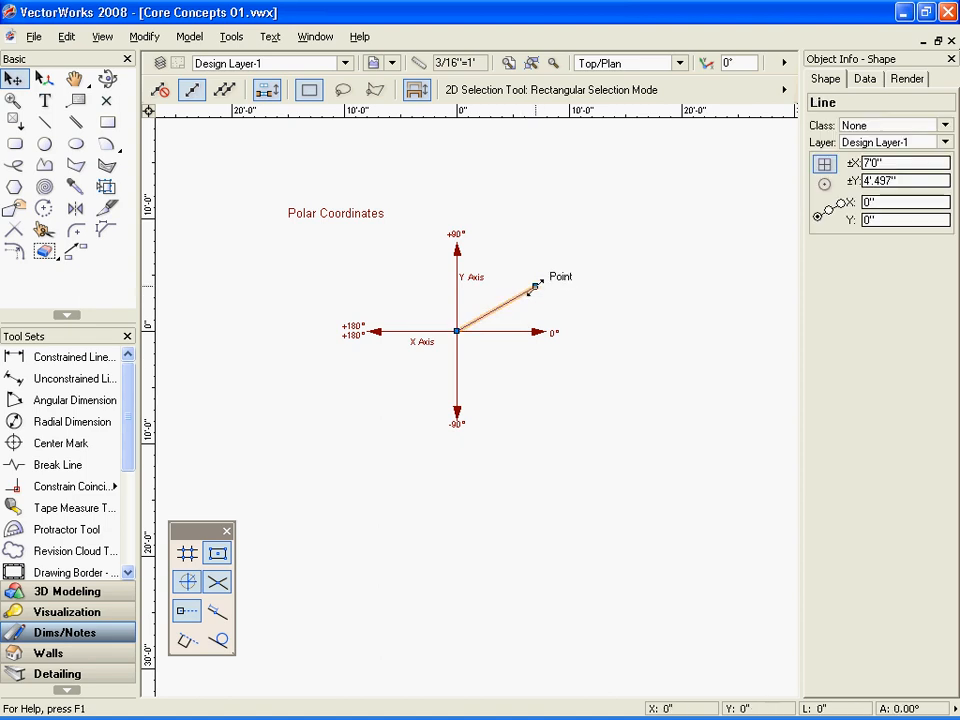
{"action": "left_click_drag", "start_coordinate": [535, 287], "coordinate": [517, 272]}
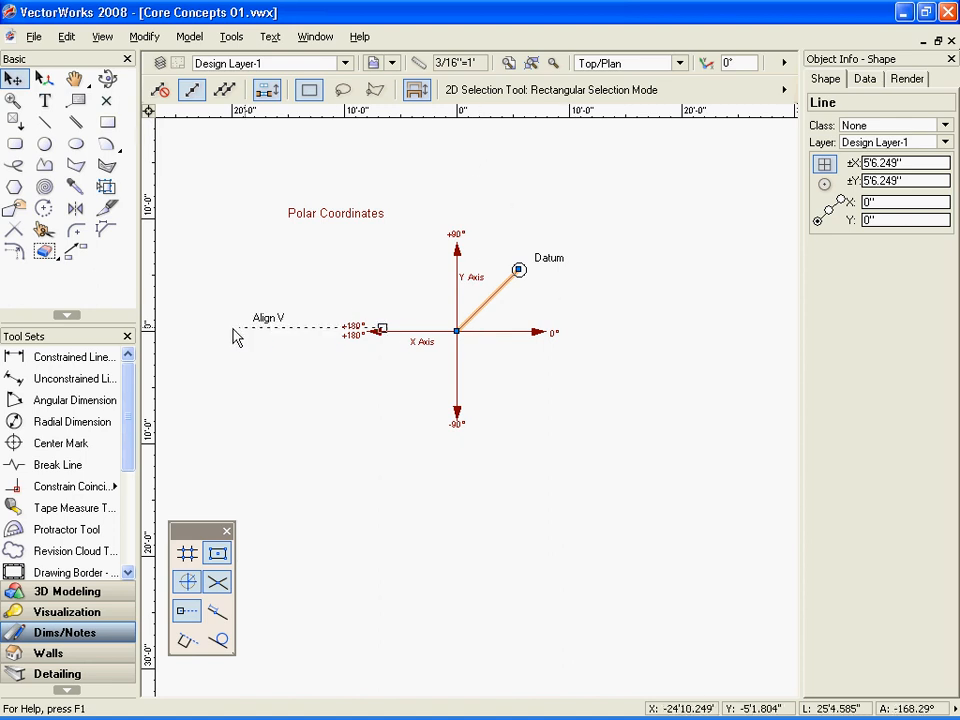
{"action": "left_click", "coordinate": [149, 111]}
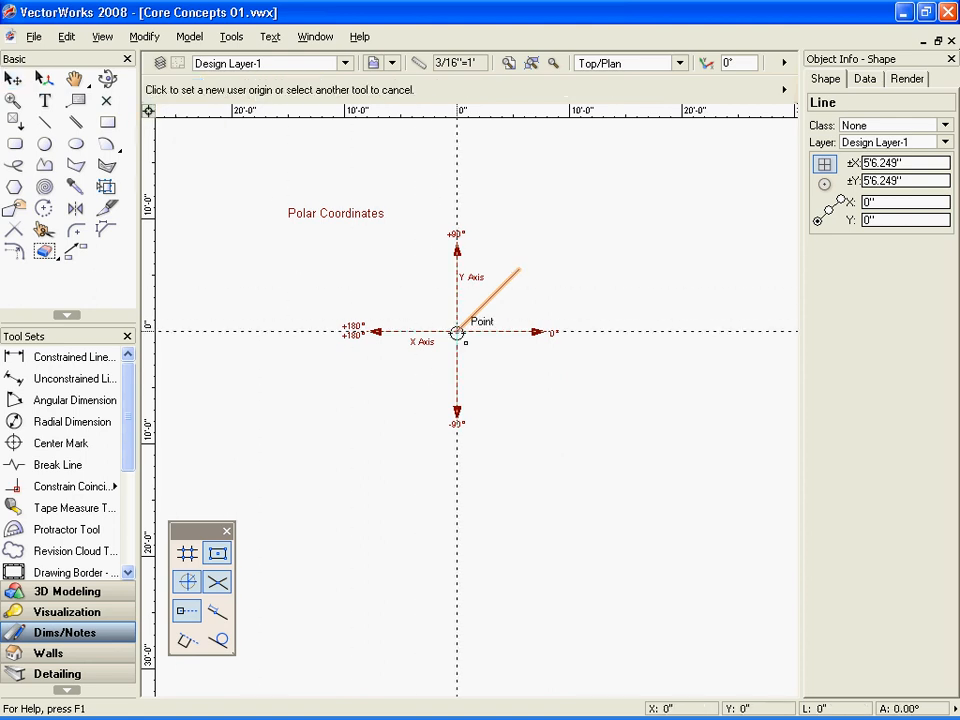
{"action": "left_click", "coordinate": [457, 330]}
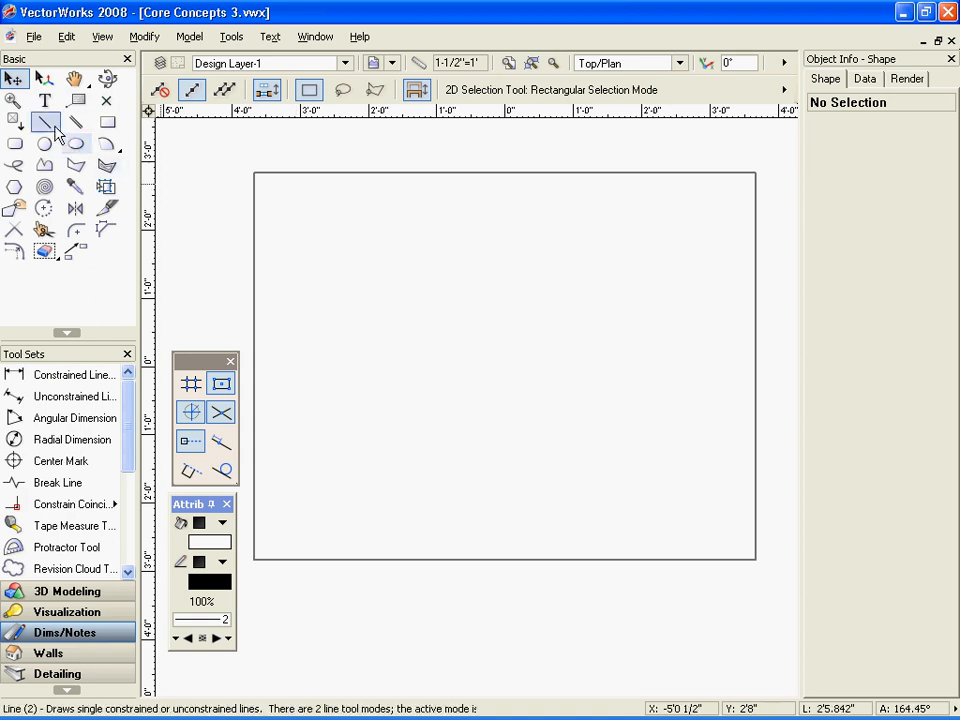
Draw a horizontal line about 1'11 1/2" long near the page's upper-left corner
{"action": "left_click", "coordinate": [45, 121]}
{"action": "left_click", "coordinate": [285, 201]}
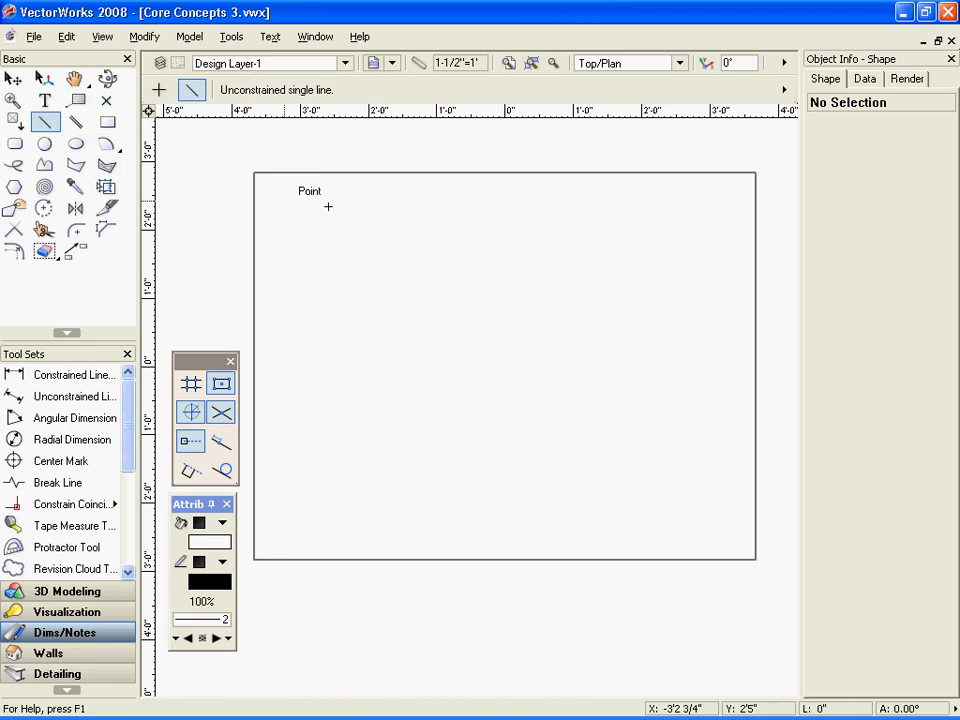
{"action": "left_click", "coordinate": [417, 202]}
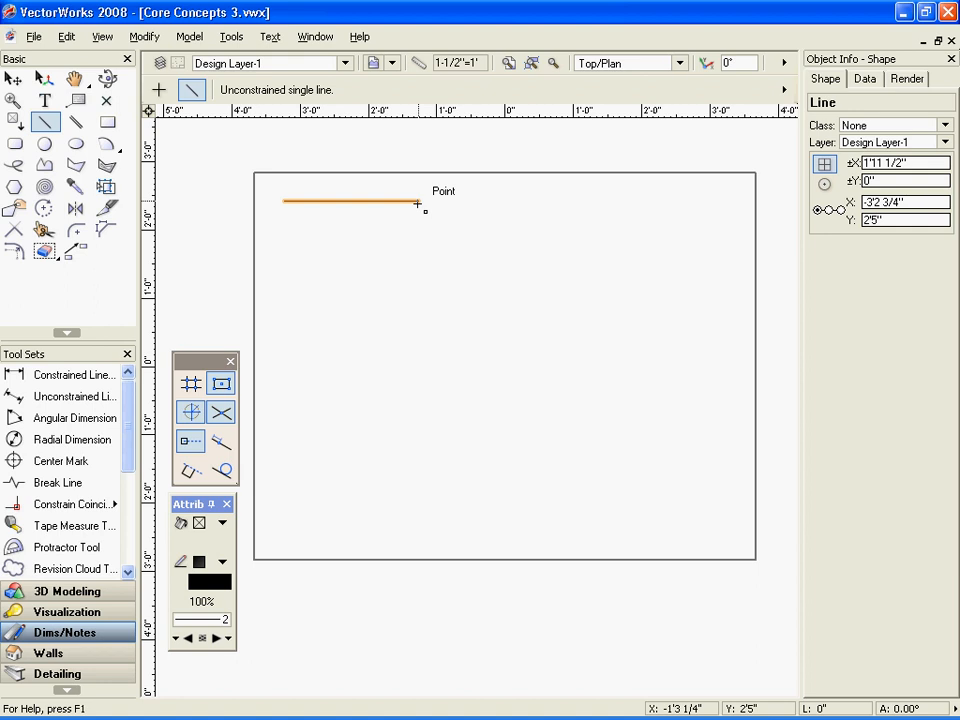
Draw a rectangle about 2'0 1/4" wide and 6 1/4" high just below the horizontal line
{"action": "left_click", "coordinate": [107, 122]}
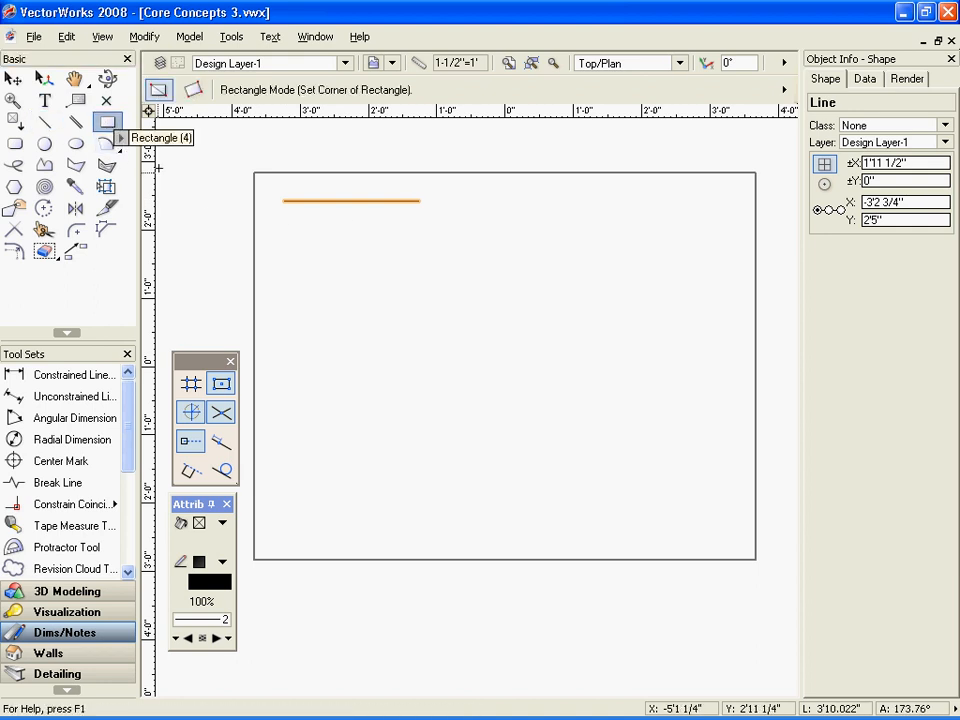
{"action": "left_click", "coordinate": [284, 226]}
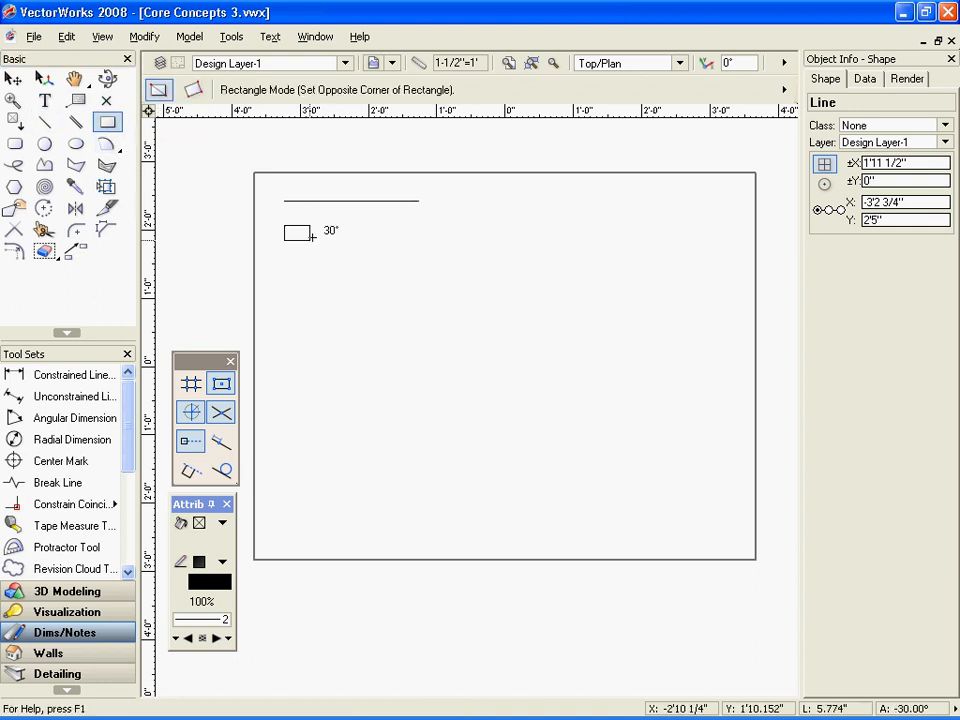
{"action": "left_click", "coordinate": [423, 261]}
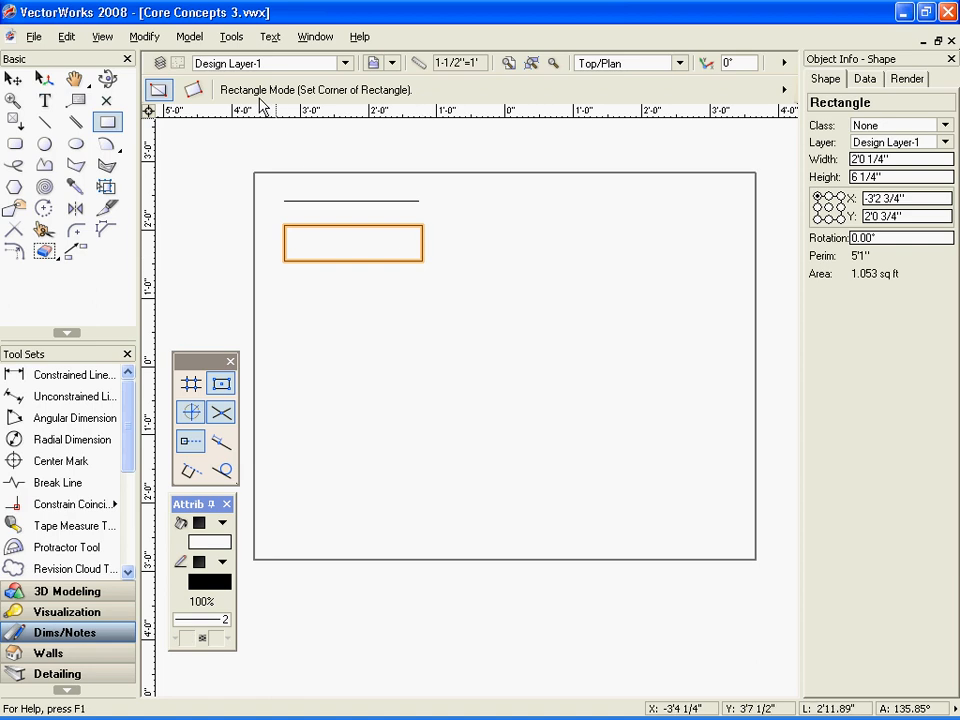
Examine the drawing and editing options in the VectorWorks Preferences, including Click drag drawing
{"action": "left_click", "coordinate": [231, 38]}
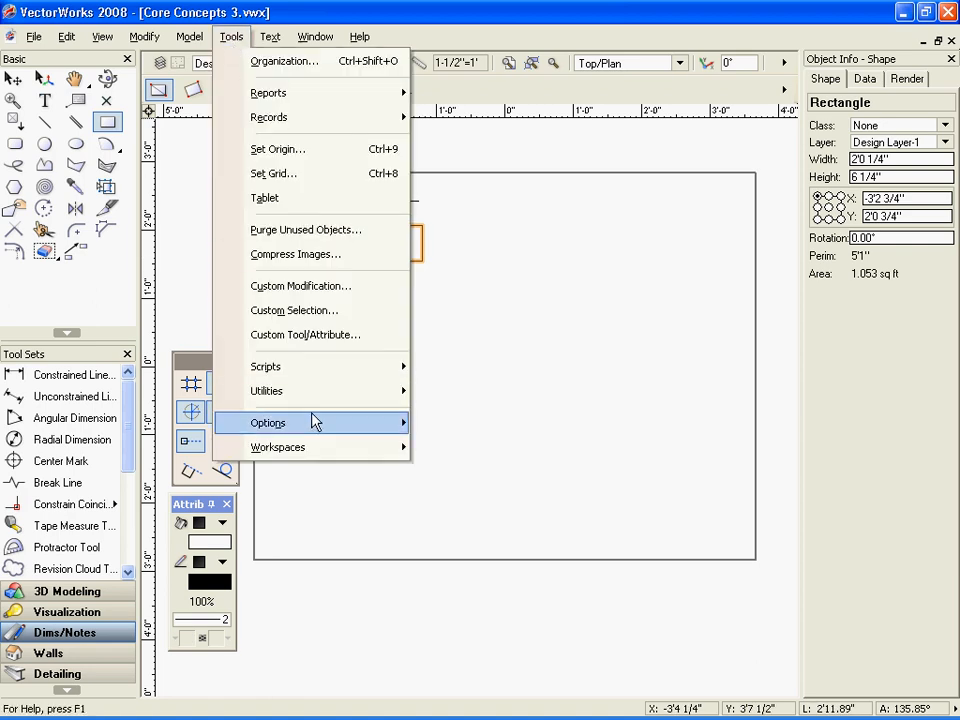
{"action": "mouse_move", "coordinate": [316, 424]}
{"action": "left_click", "coordinate": [429, 430]}
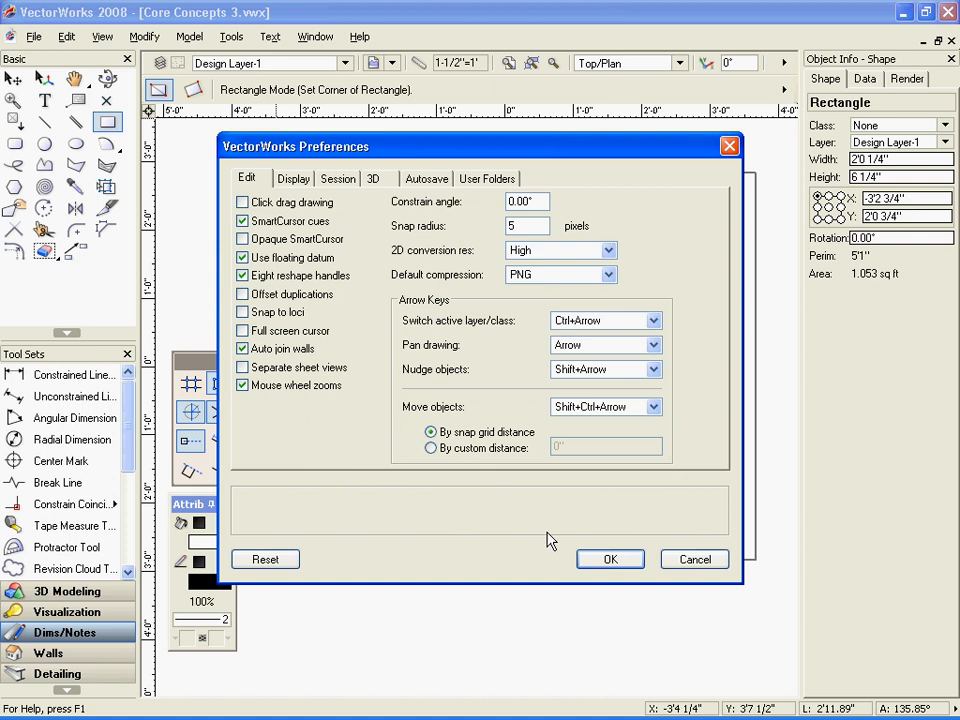
{"action": "left_click", "coordinate": [589, 562]}
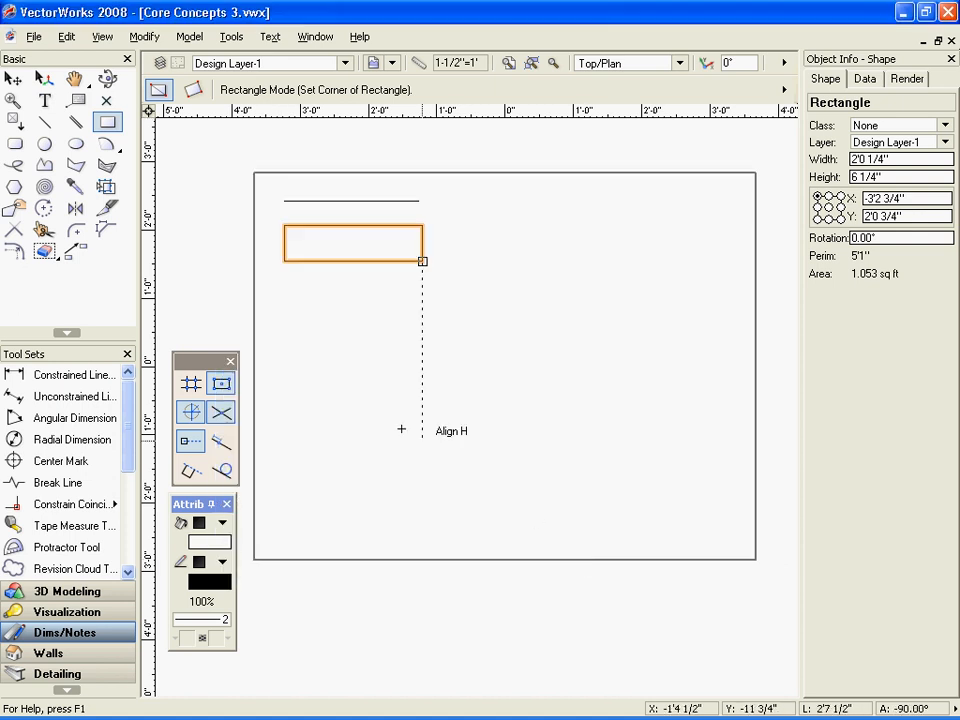
Draw an arc by radius to the right of the rectangle, about 1'6 1/2" in radius with a sweep of about 81°
{"action": "left_click", "coordinate": [119, 152]}
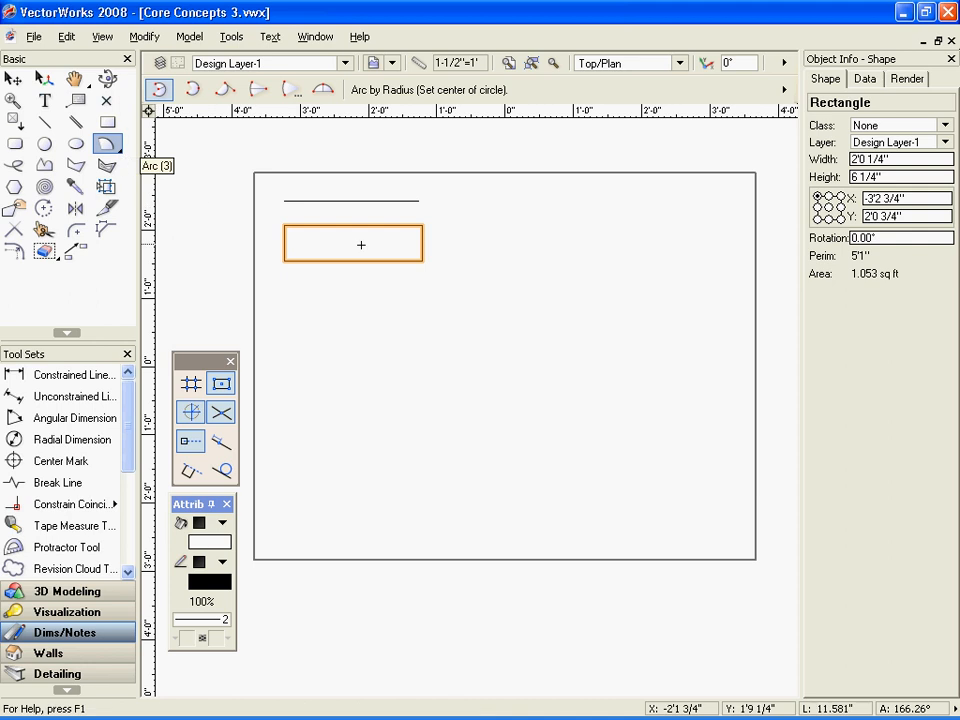
{"action": "left_click", "coordinate": [468, 226]}
{"action": "left_click", "coordinate": [468, 226]}
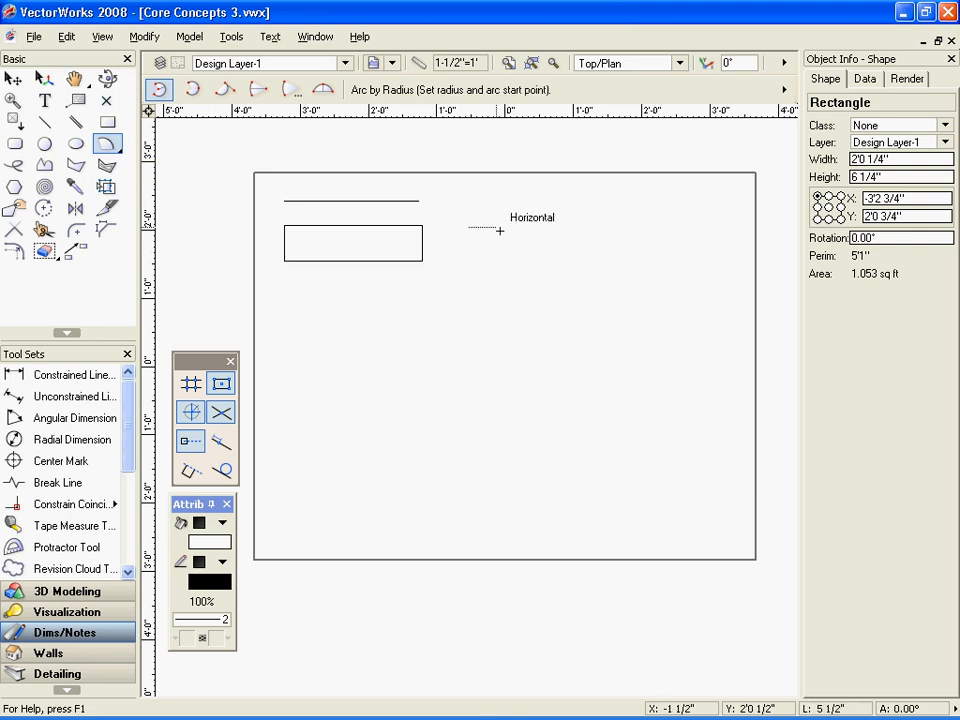
{"action": "left_click", "coordinate": [574, 227]}
{"action": "left_click", "coordinate": [476, 283]}
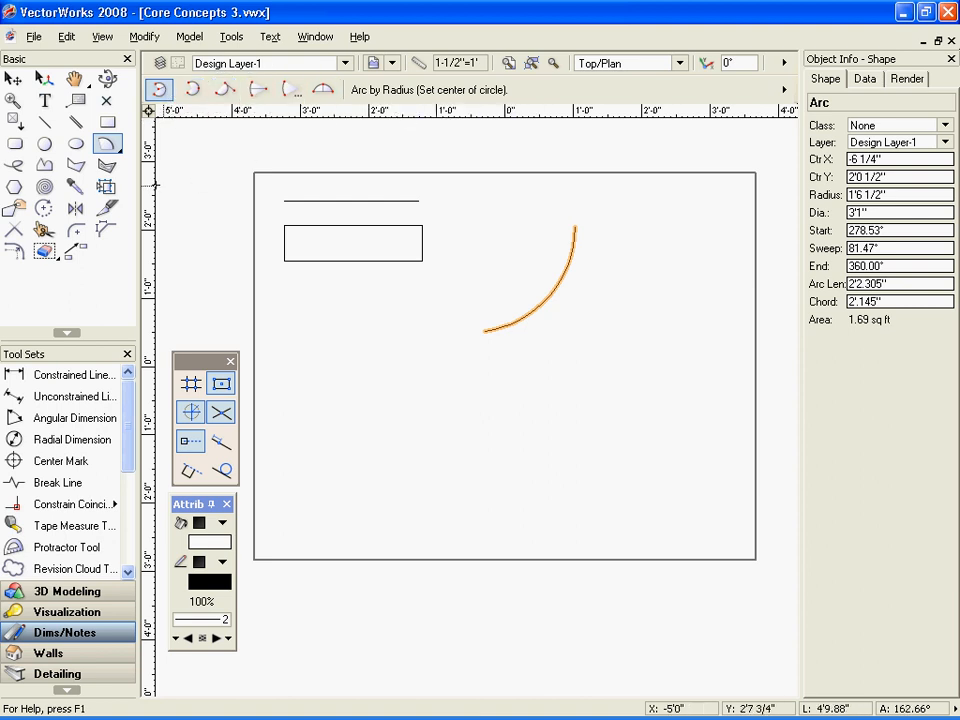
Draw a circle by radius below the rectangle near the page's left edge, with a radius of about 6.9"
{"action": "left_click", "coordinate": [44, 143]}
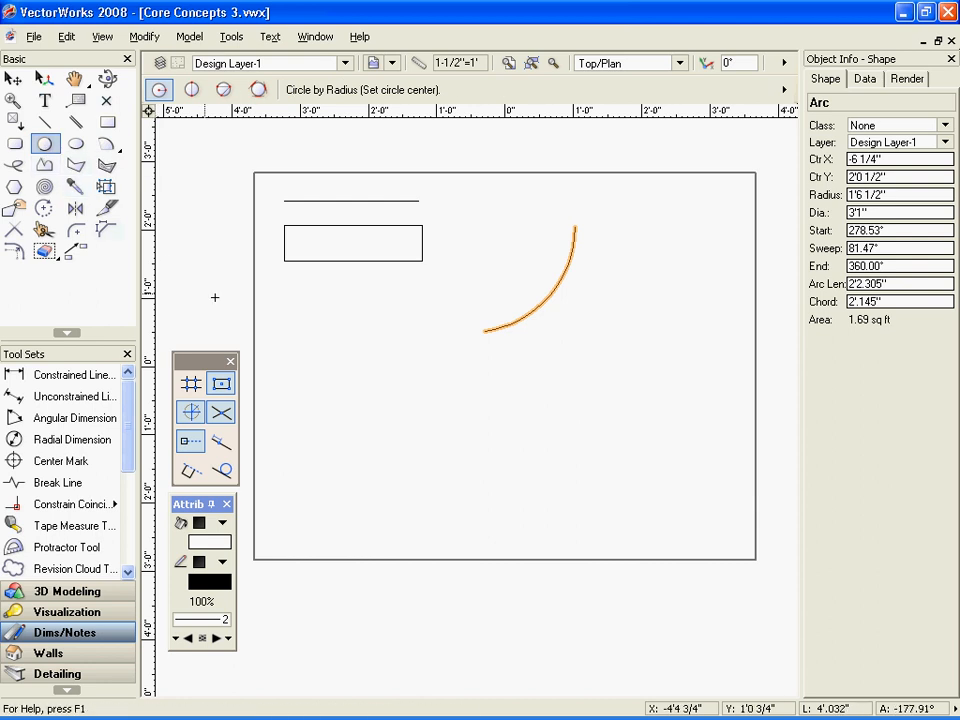
{"action": "key", "text": "u"}
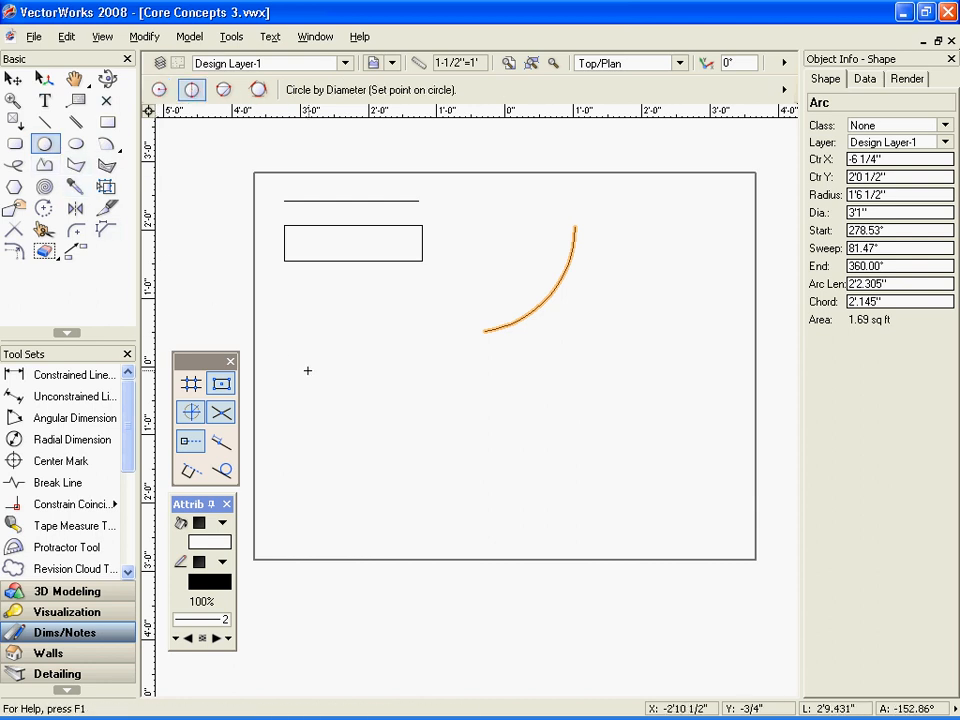
{"action": "key", "text": "u"}
{"action": "key", "text": "u"}
{"action": "key", "text": "u"}
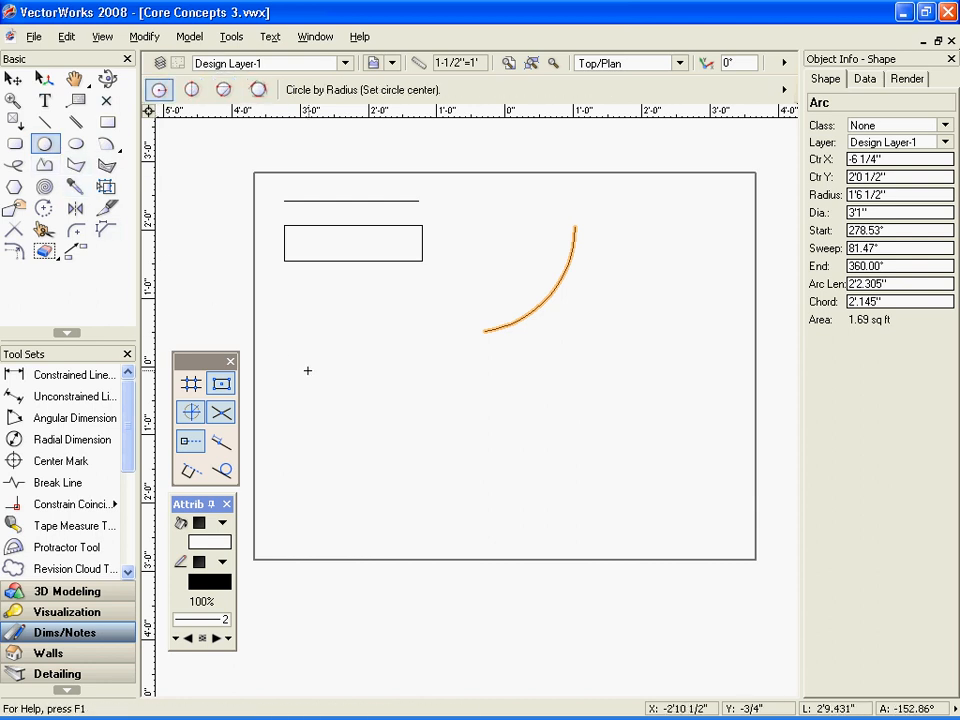
{"action": "left_click", "coordinate": [308, 370]}
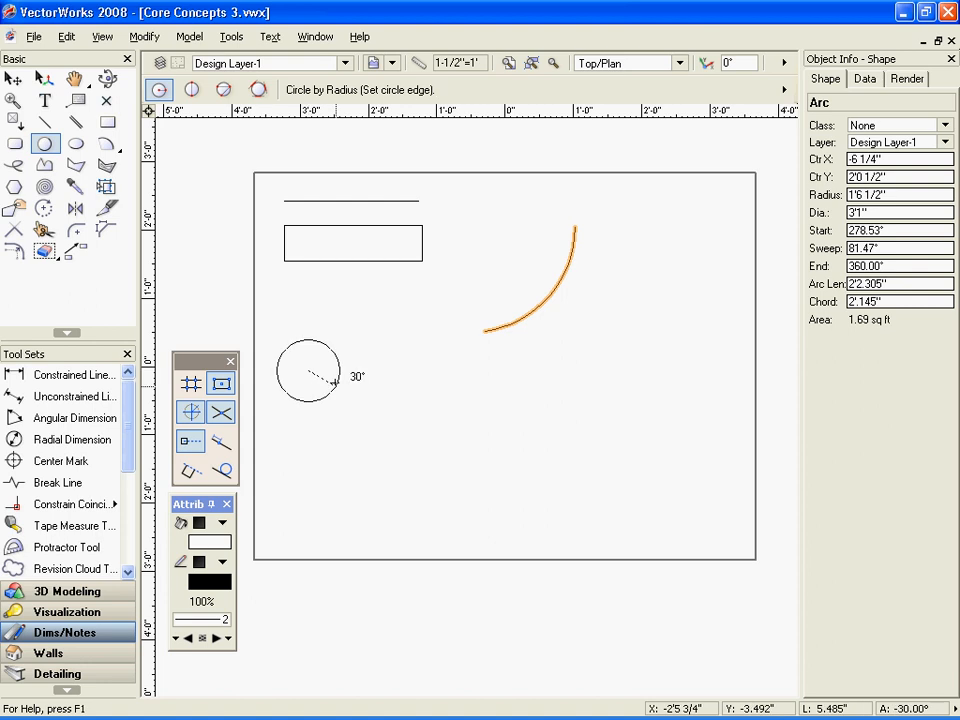
{"action": "key", "text": "u"}
{"action": "key", "text": "u"}
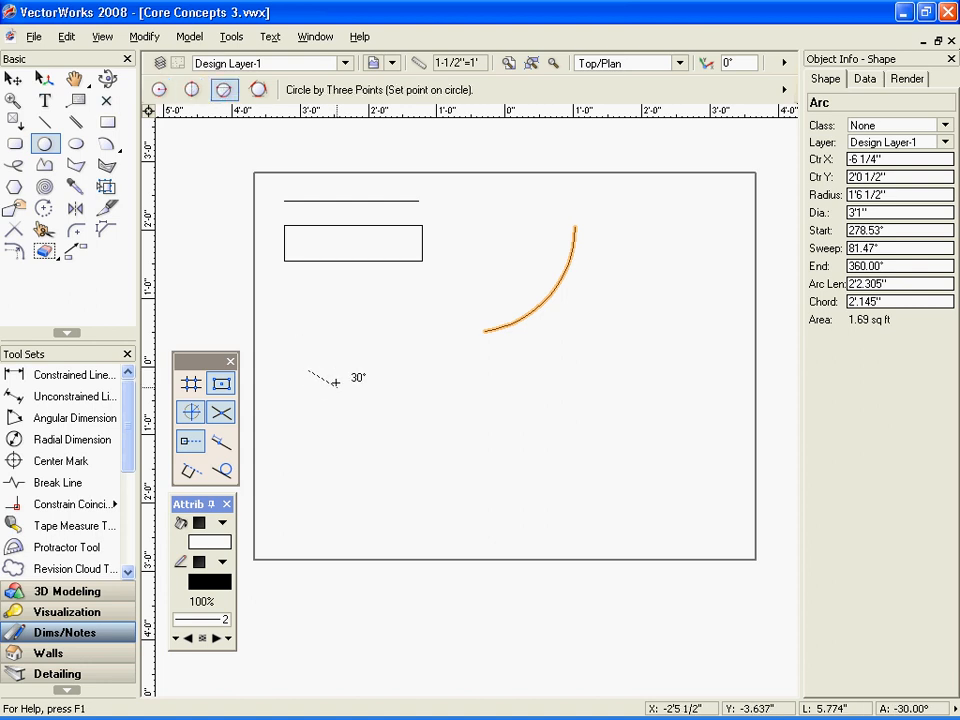
{"action": "key", "text": "u"}
{"action": "key", "text": "u"}
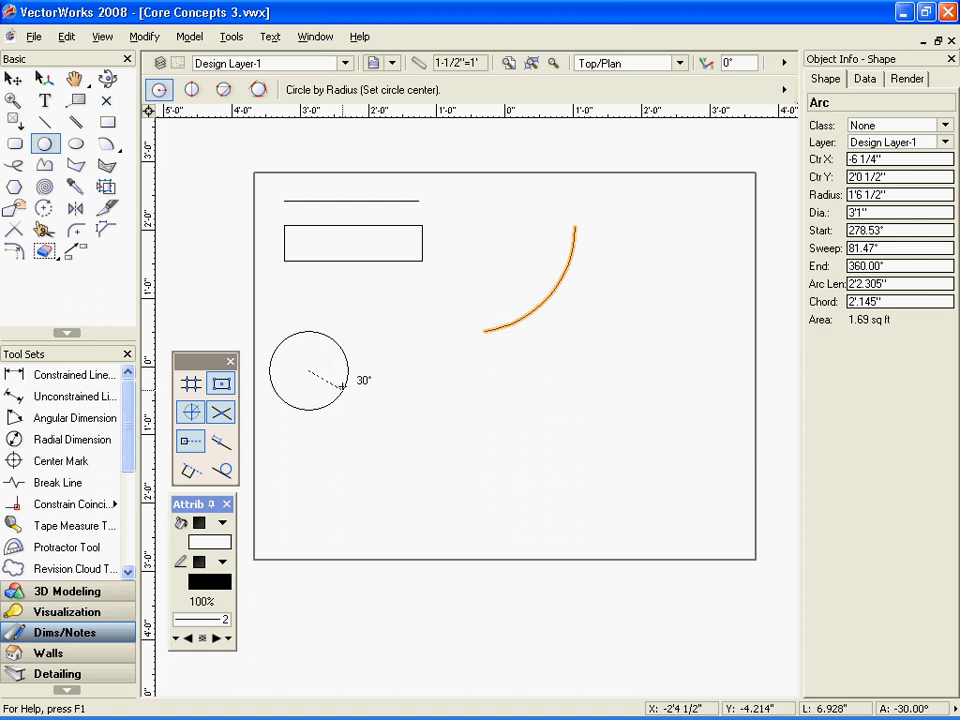
{"action": "left_click", "coordinate": [342, 386]}
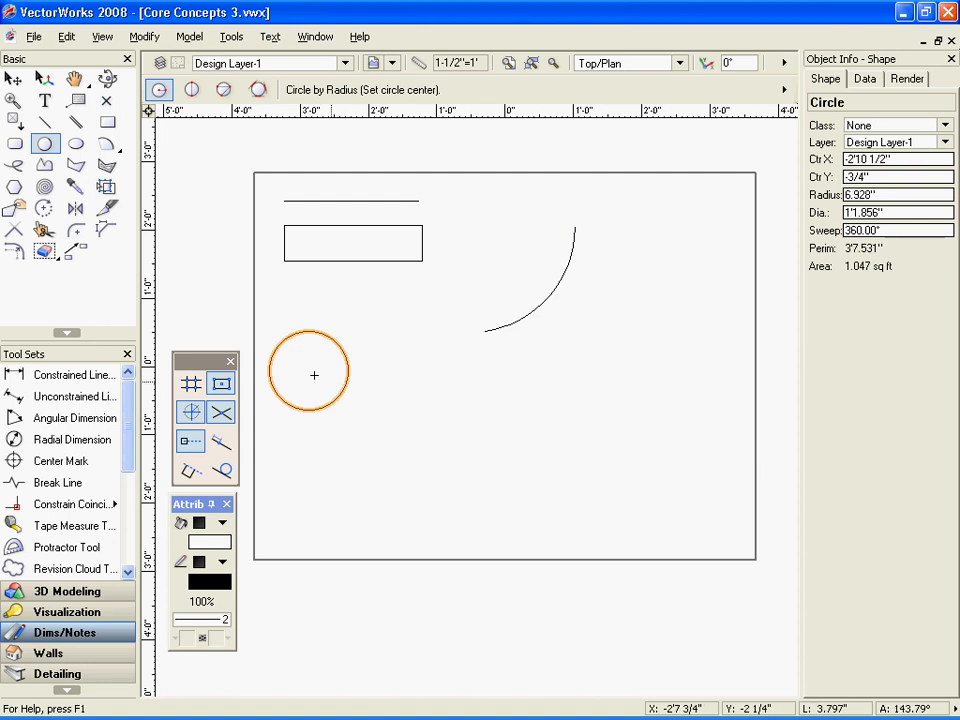
Draw a closed five-vertex, notched polygon between the circle and the arc's lower end, about 2'1 3/4" wide and 1'2 3/4" high
{"action": "left_click", "coordinate": [82, 170]}
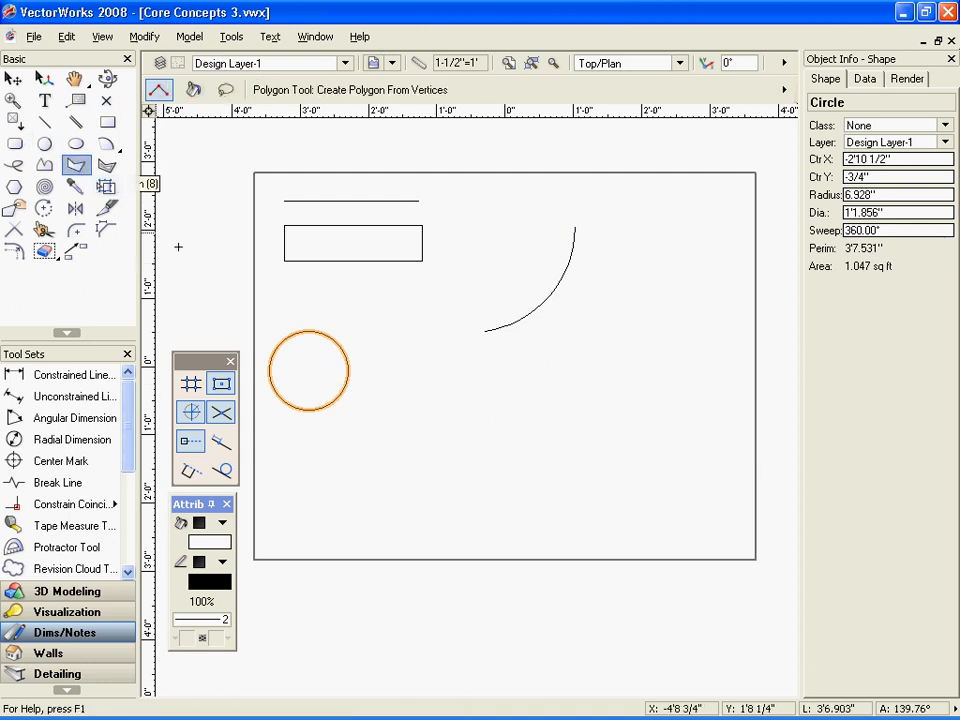
{"action": "left_click", "coordinate": [415, 373]}
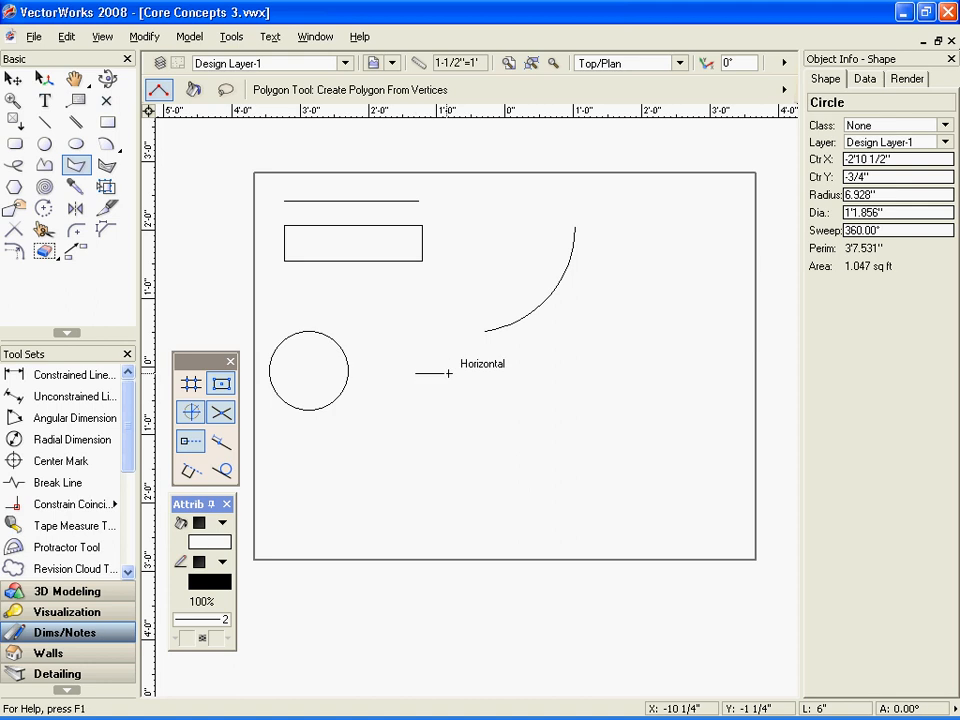
{"action": "left_click", "coordinate": [517, 373]}
{"action": "left_click", "coordinate": [457, 409]}
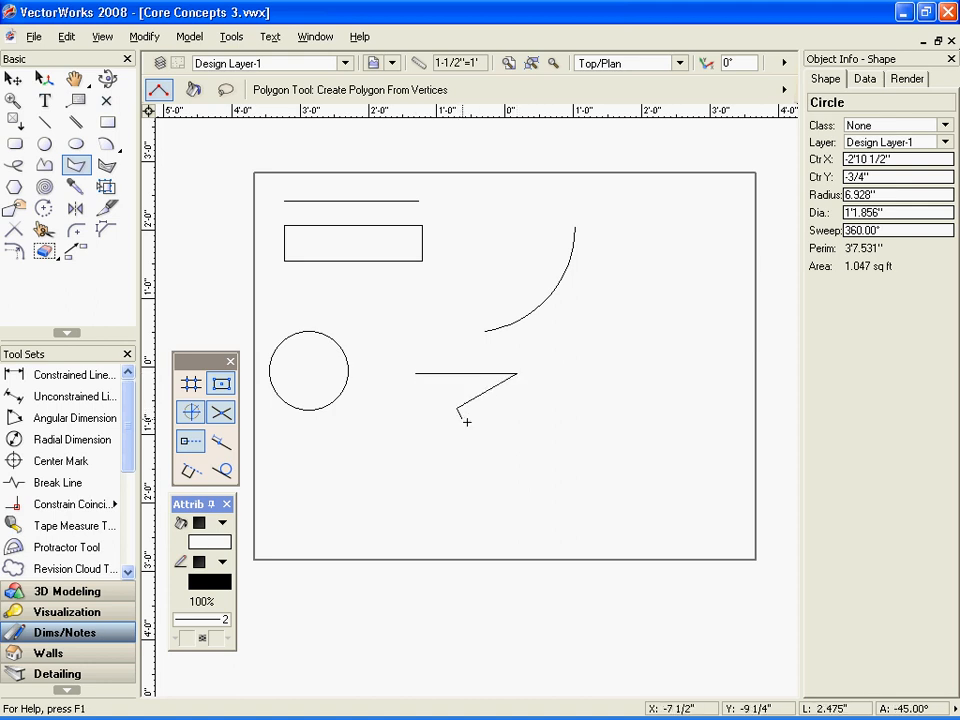
{"action": "left_click", "coordinate": [507, 458]}
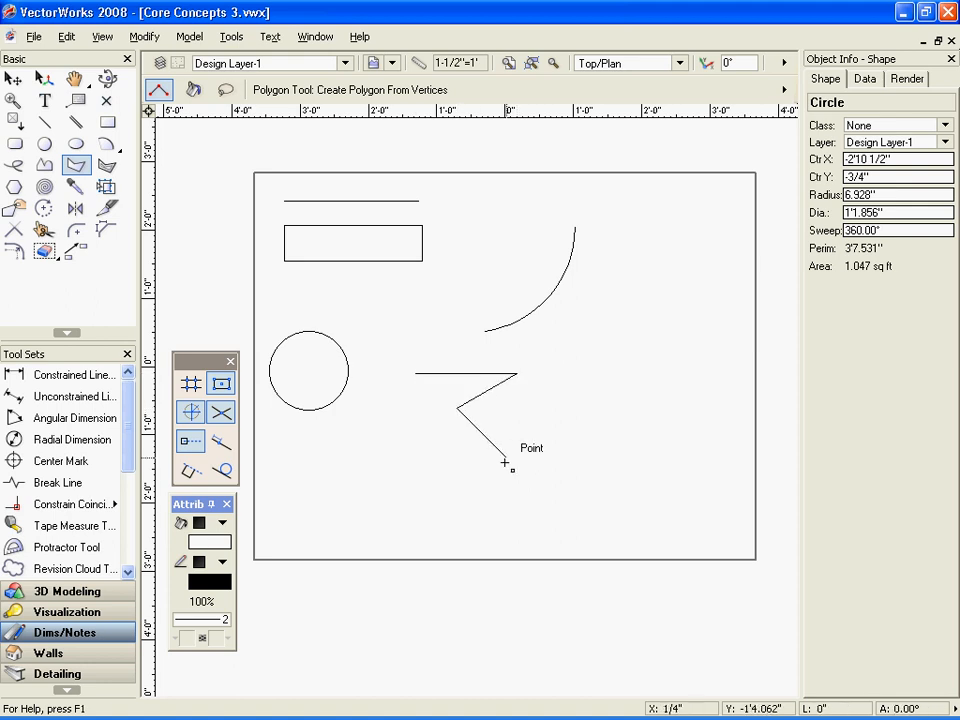
{"action": "left_click", "coordinate": [370, 438]}
{"action": "left_click", "coordinate": [416, 374]}
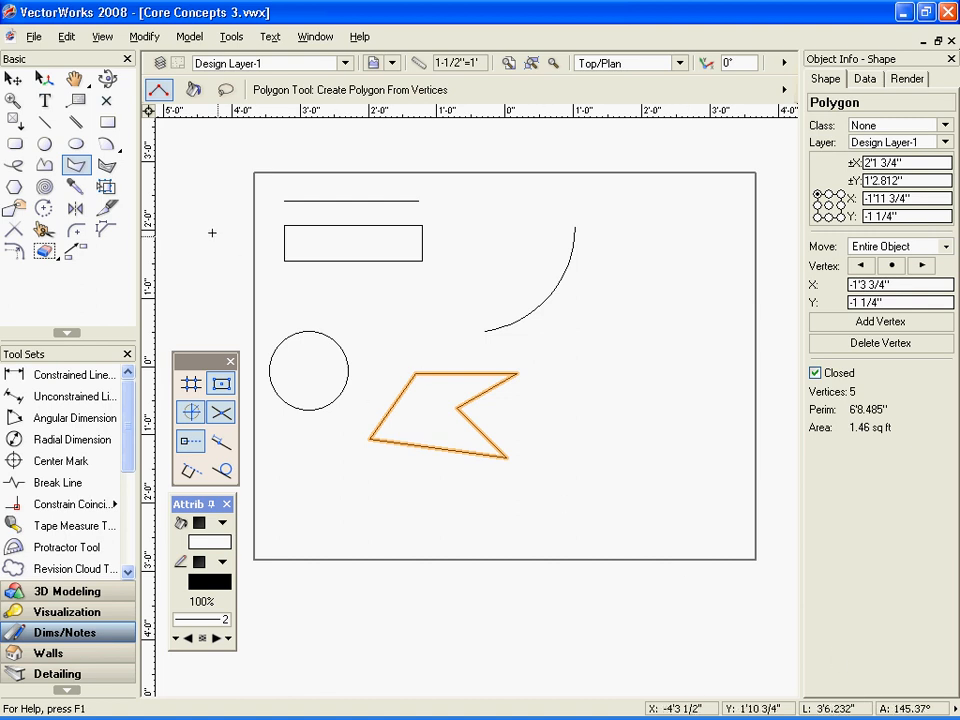
Draw a rectangle 1'3" wide and 1'0" high to the right of the polygon
{"action": "left_click", "coordinate": [110, 122]}
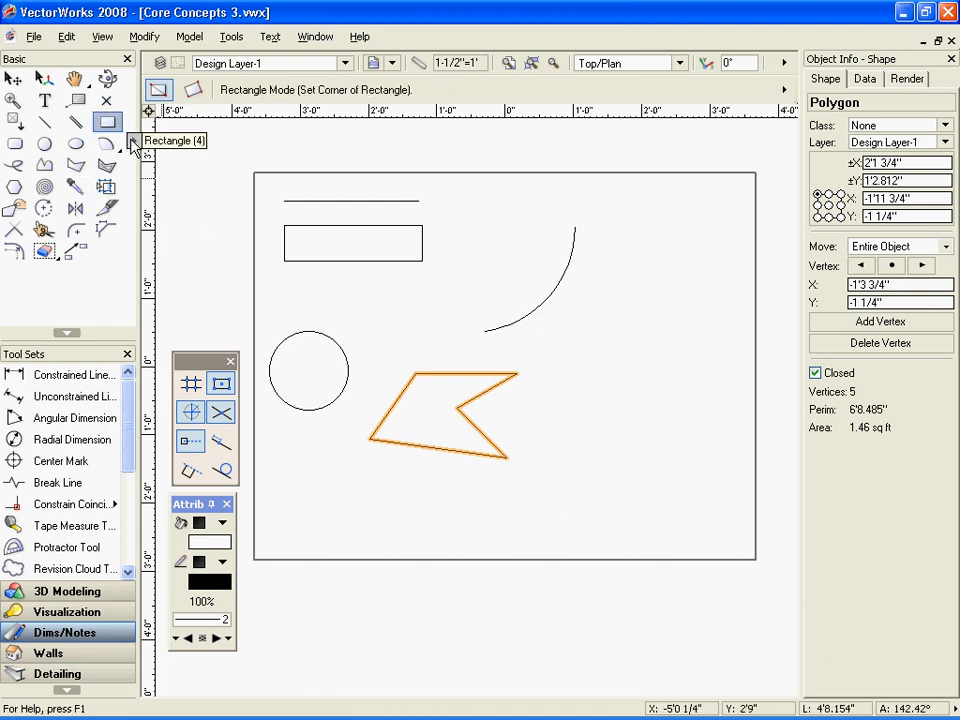
{"action": "left_click", "coordinate": [566, 333]}
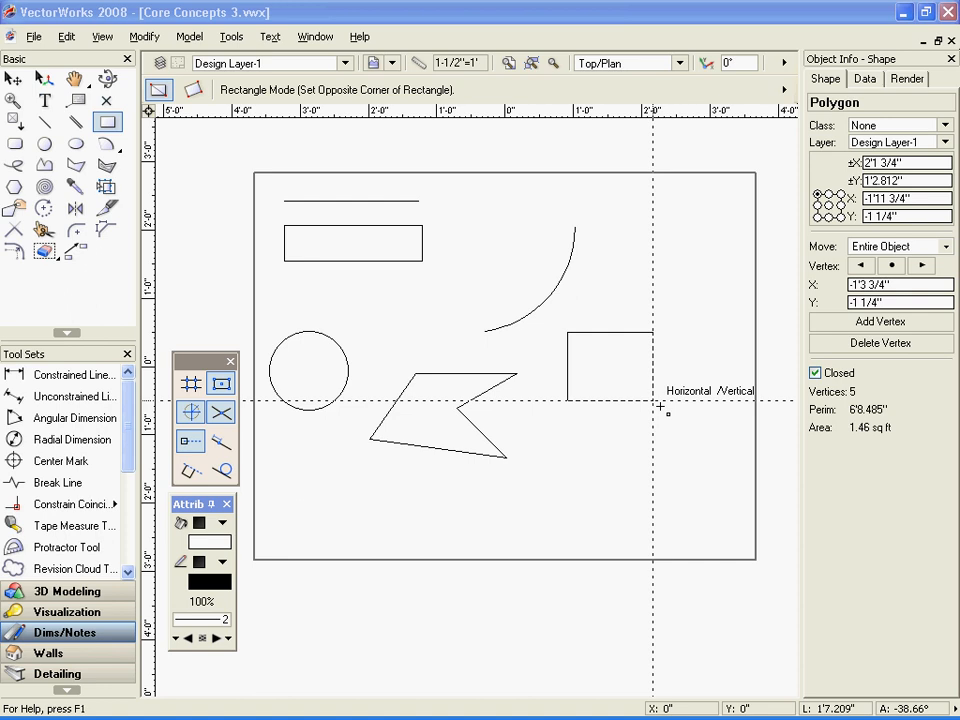
{"action": "left_click", "coordinate": [660, 406]}
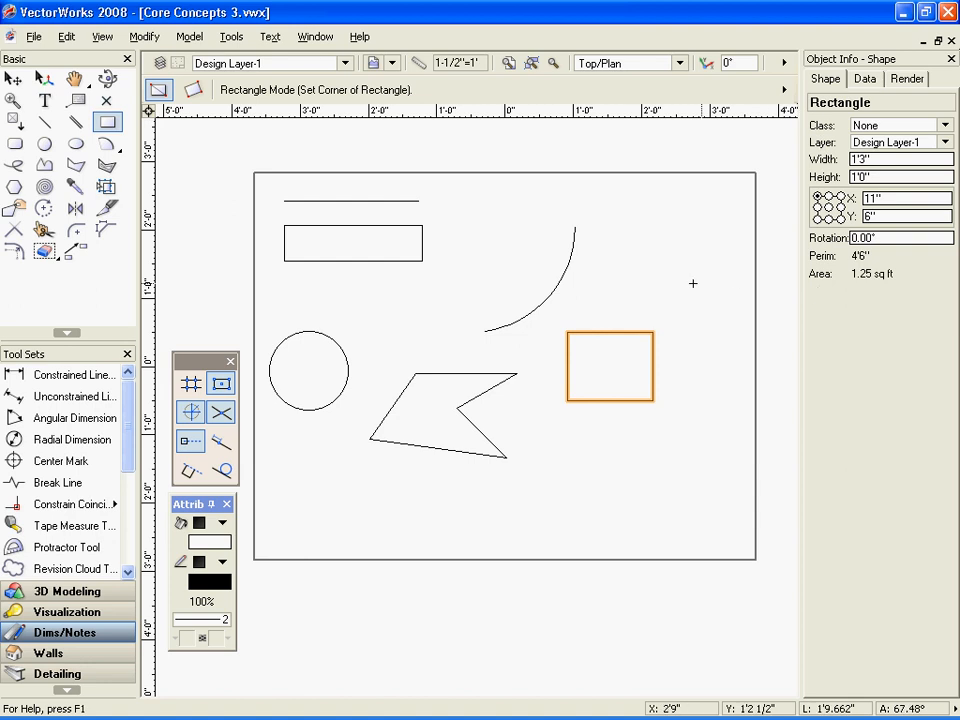
Clear the current selection and set the circle's radius to 8"
{"action": "key", "text": "x"}
{"action": "key", "text": "x"}
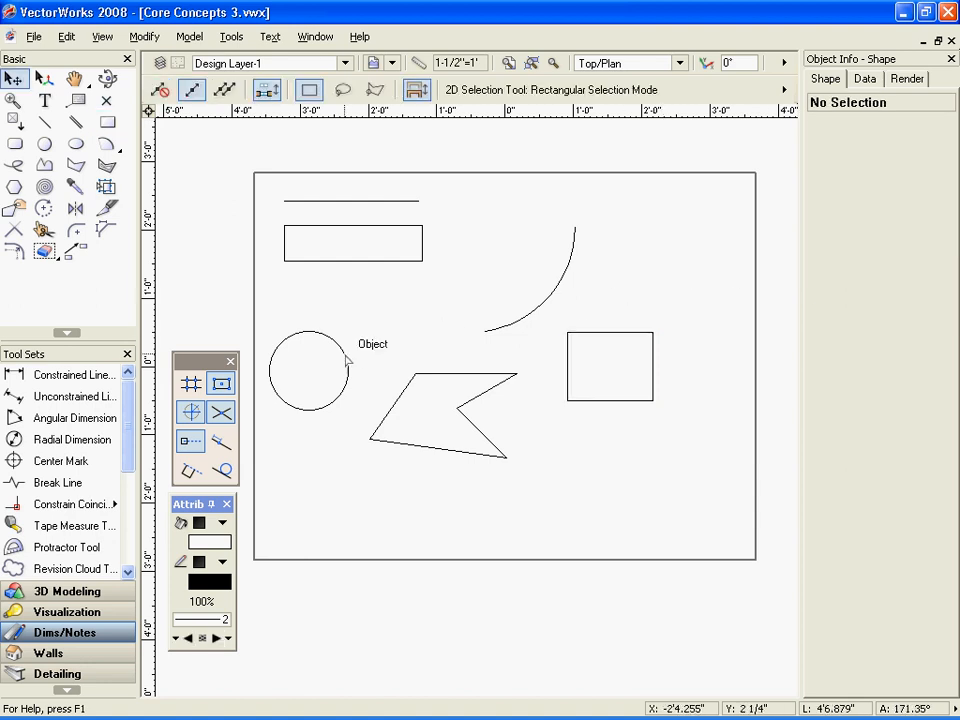
{"action": "left_click", "coordinate": [348, 368]}
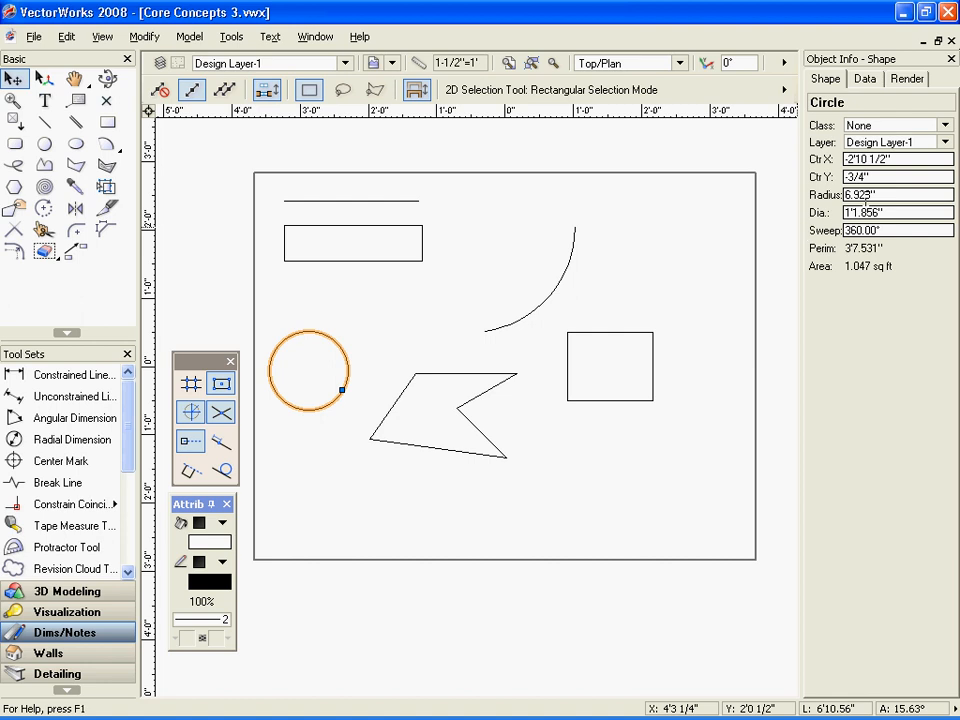
{"action": "left_click_drag", "start_coordinate": [868, 195], "coordinate": [828, 208]}
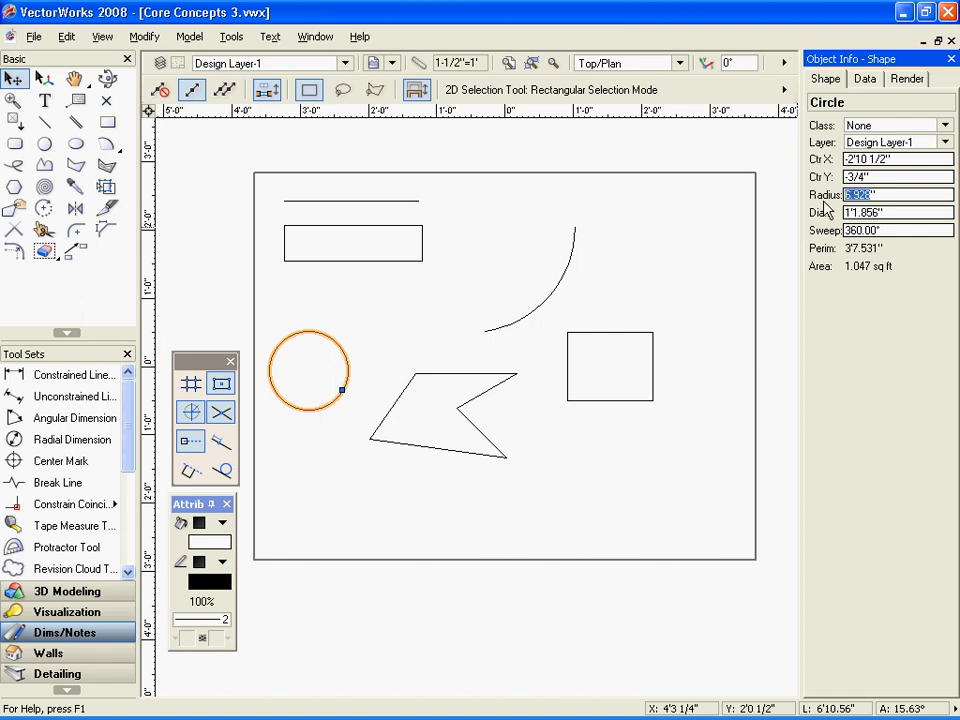
{"action": "type", "text": "8"}
{"action": "key", "text": "Return"}
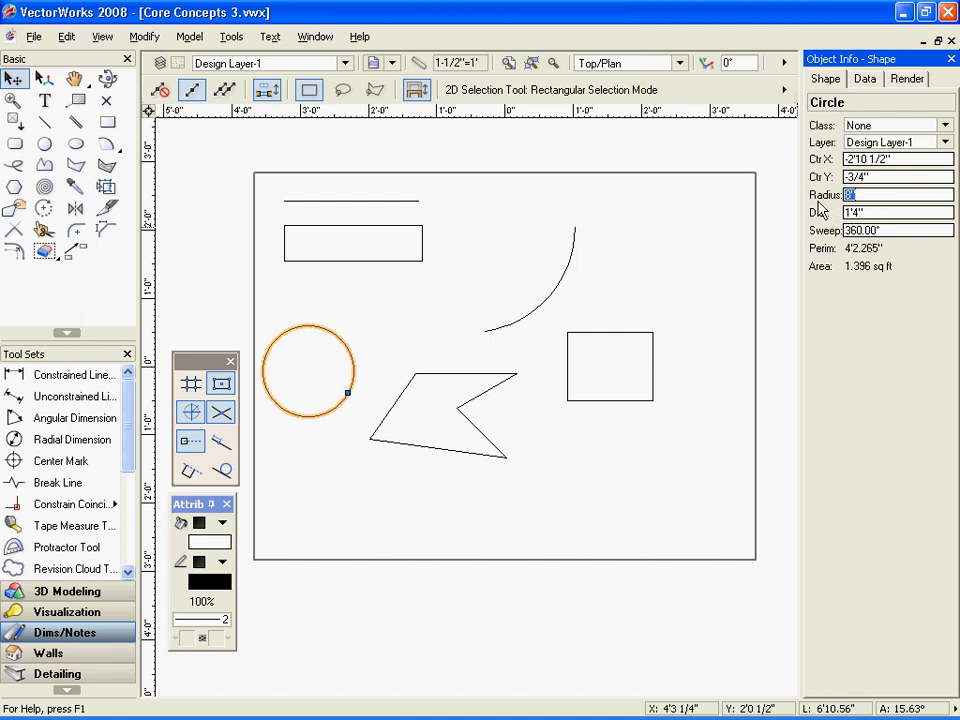
Set the horizontal line's X length to 10"
{"action": "left_click", "coordinate": [417, 201]}
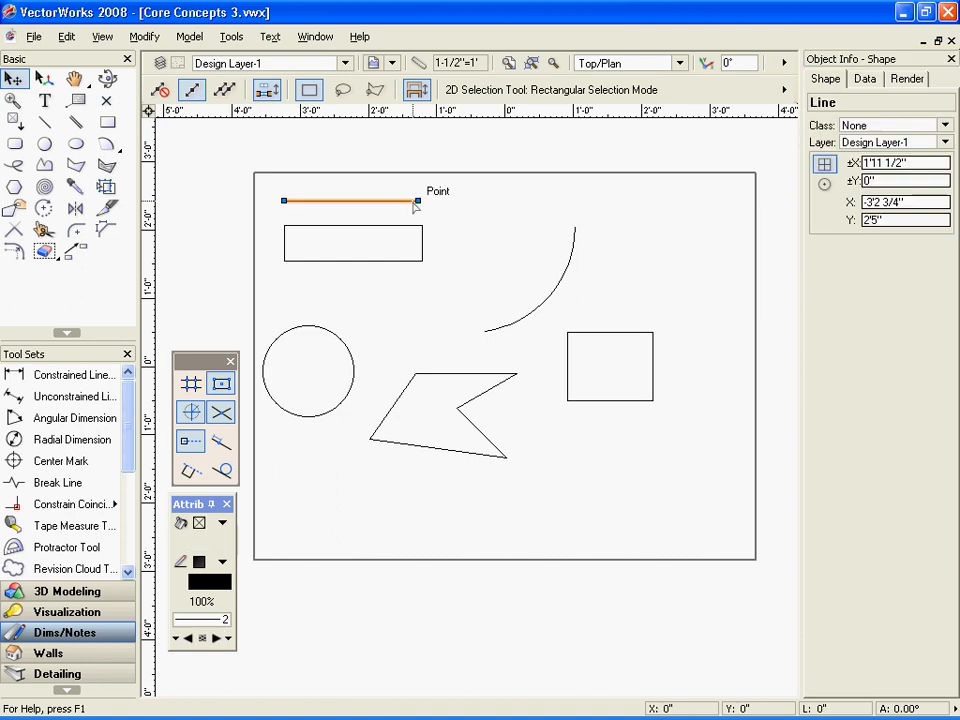
{"action": "left_click", "coordinate": [900, 162]}
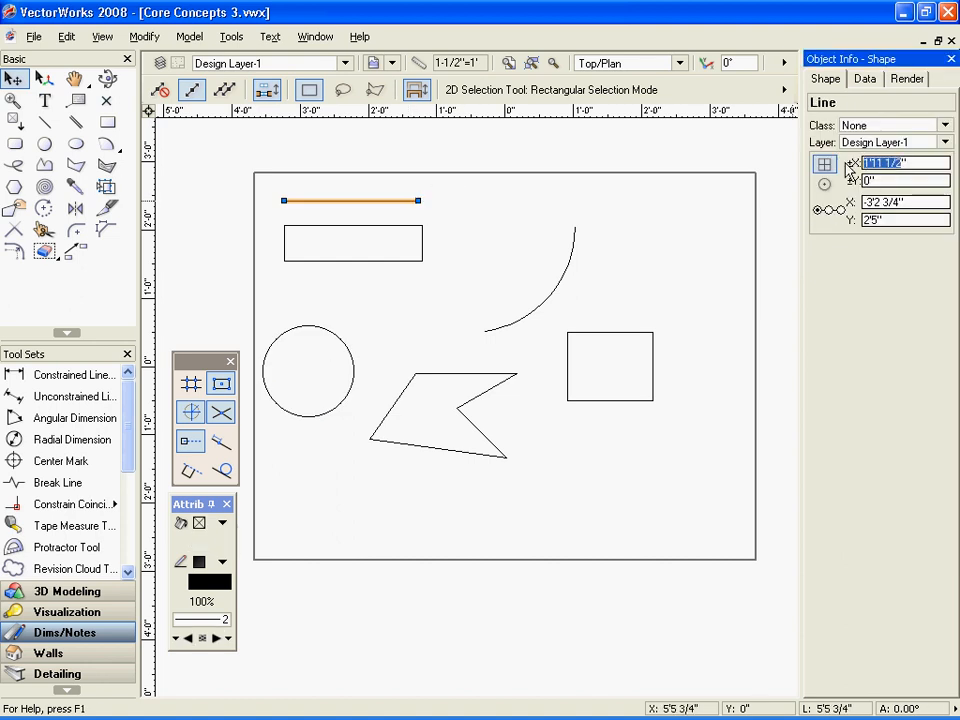
{"action": "type", "text": "10\""}
{"action": "key", "text": "Return"}
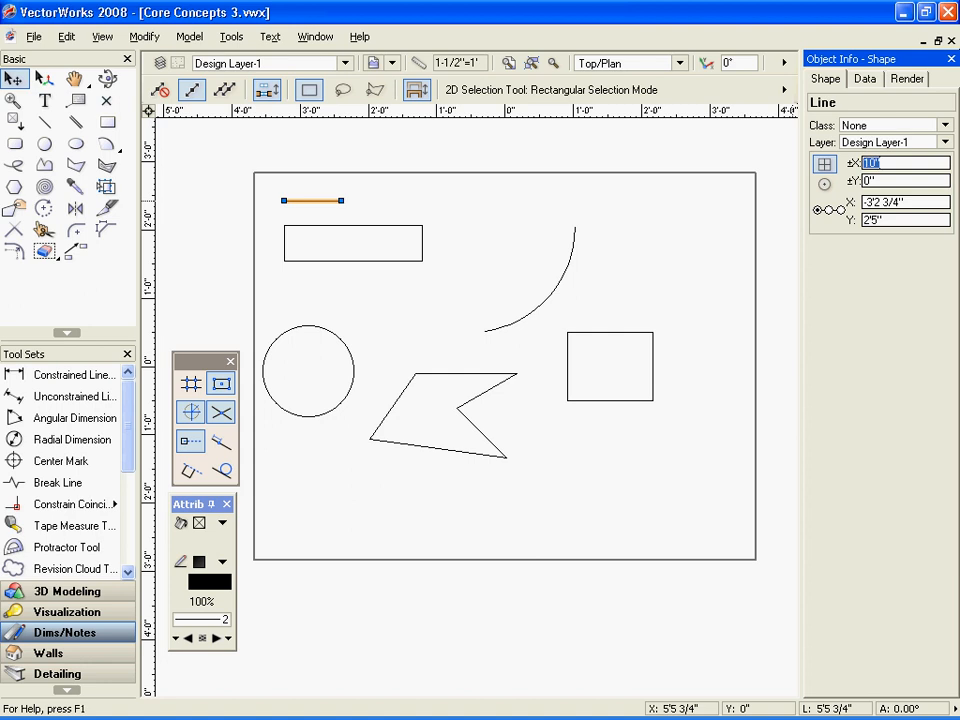
Add 6" to the horizontal line's X length by appending +6 to its current value
{"action": "left_click", "coordinate": [882, 163]}
{"action": "type", "text": "+6"}
{"action": "key", "text": "Return"}
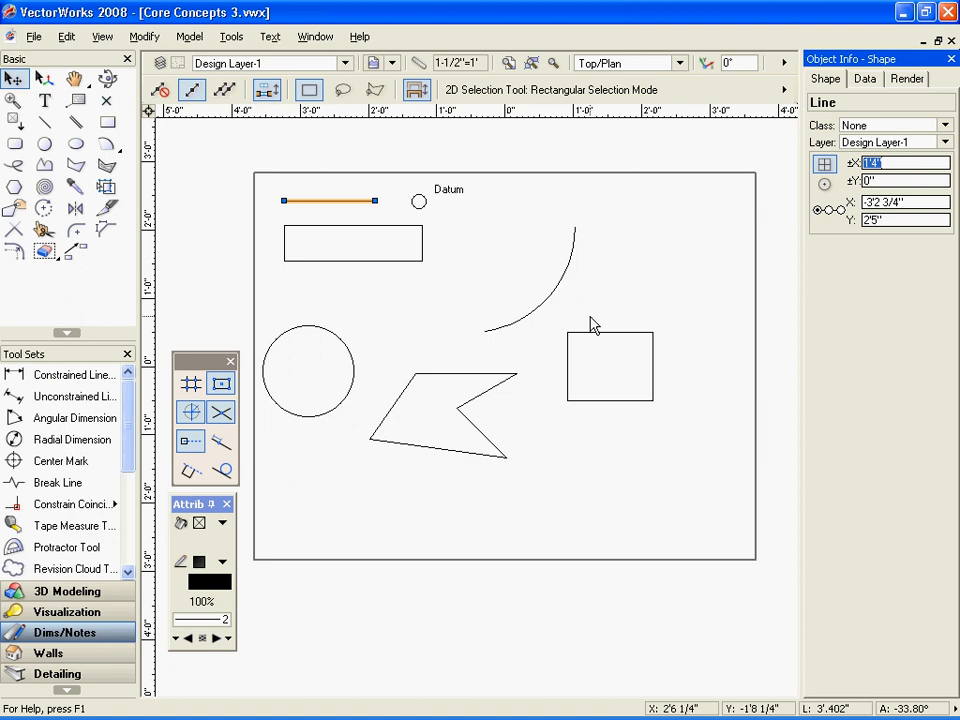
Reshape the polygon by moving its lower-right vertex down and to the right, making it about 2'5 1/2" wide and 2'0 1/2" high
{"action": "left_click", "coordinate": [515, 373]}
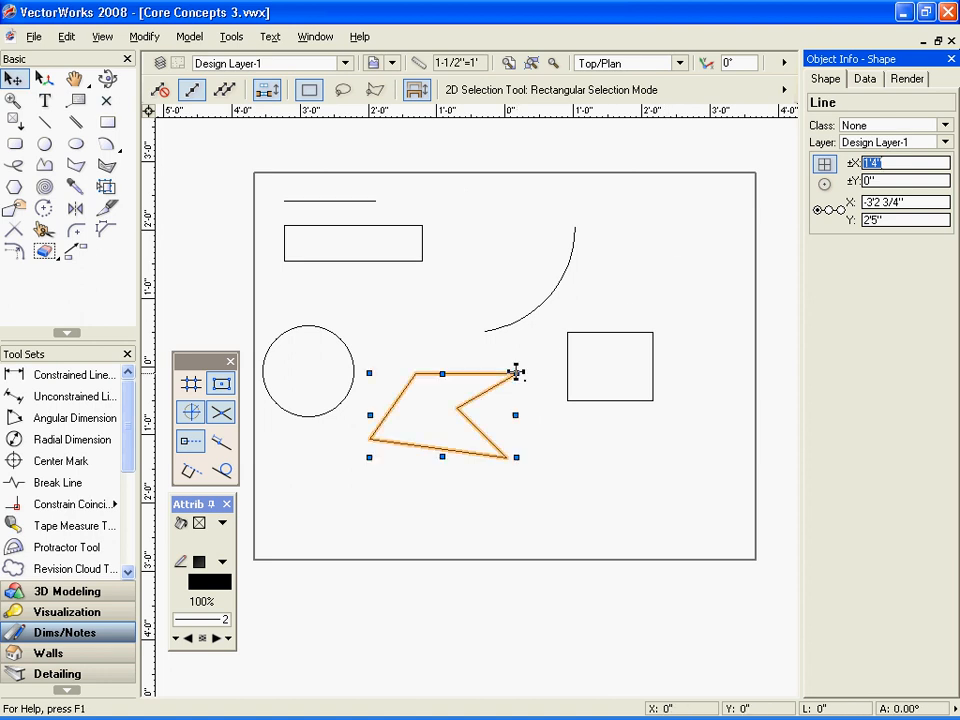
{"action": "key", "text": "shift+r"}
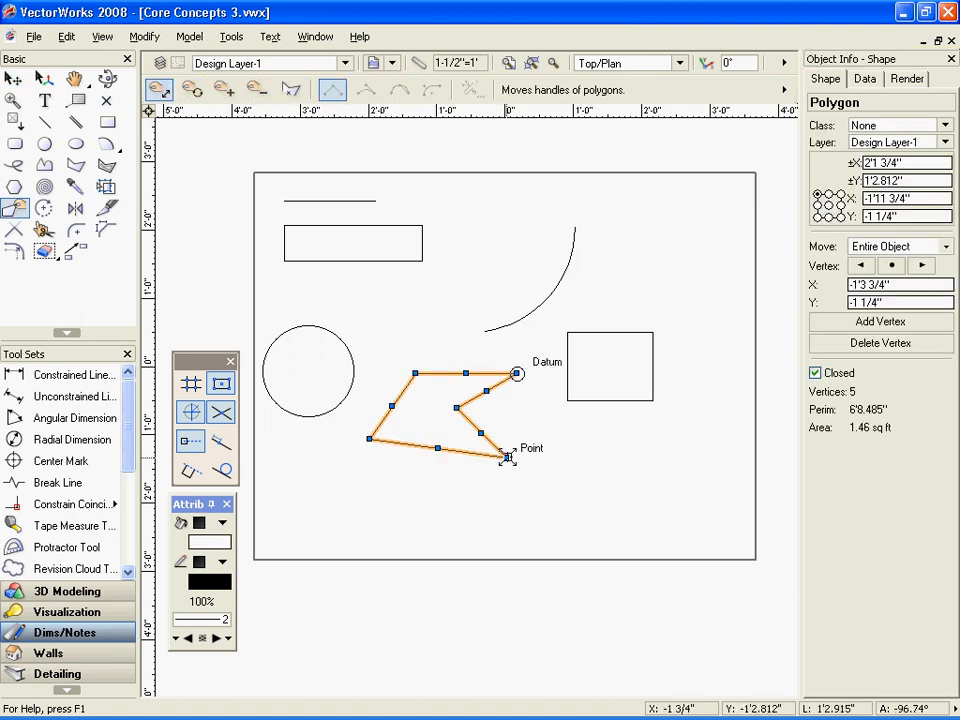
{"action": "left_click_drag", "start_coordinate": [507, 457], "coordinate": [538, 512]}
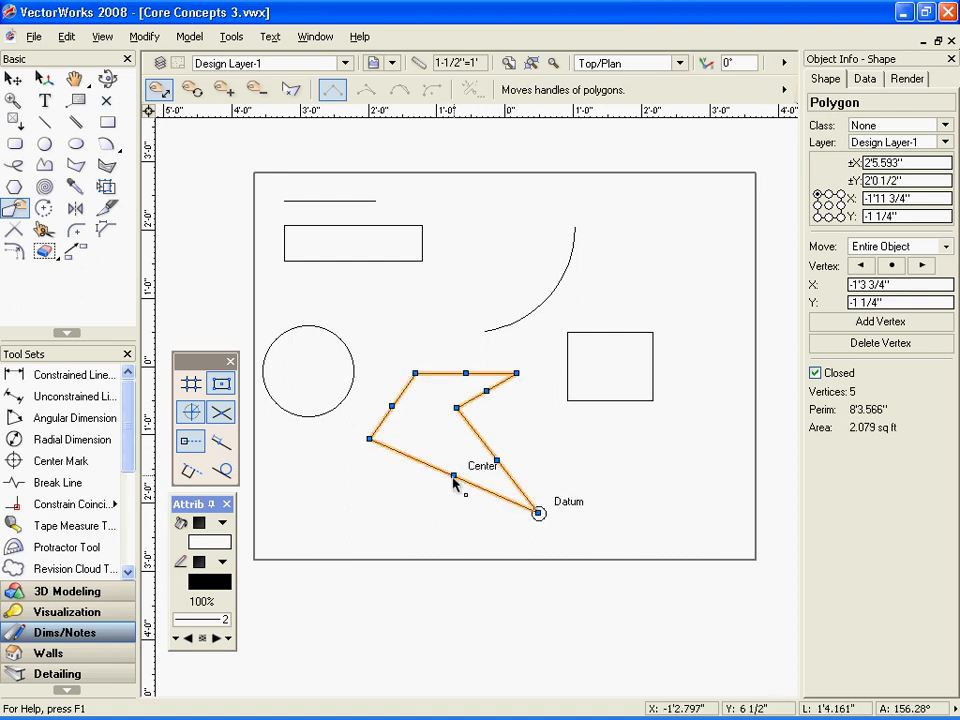